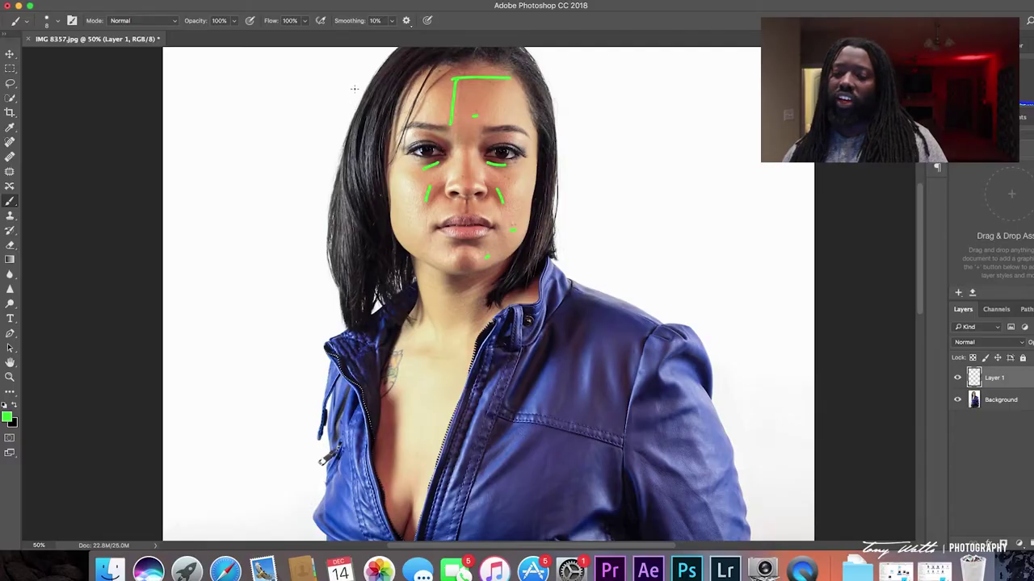
Step: Paint green marks along both sides of the hair to flag the stray-hair areas
{"action": "mouse_move", "coordinate": [337, 129]}
{"action": "left_mouse_down"}
{"action": "mouse_move", "coordinate": [320, 166]}
{"action": "mouse_move", "coordinate": [322, 219]}
{"action": "left_mouse_up"}
{"action": "left_click_drag", "start_coordinate": [560, 102], "coordinate": [562, 135]}
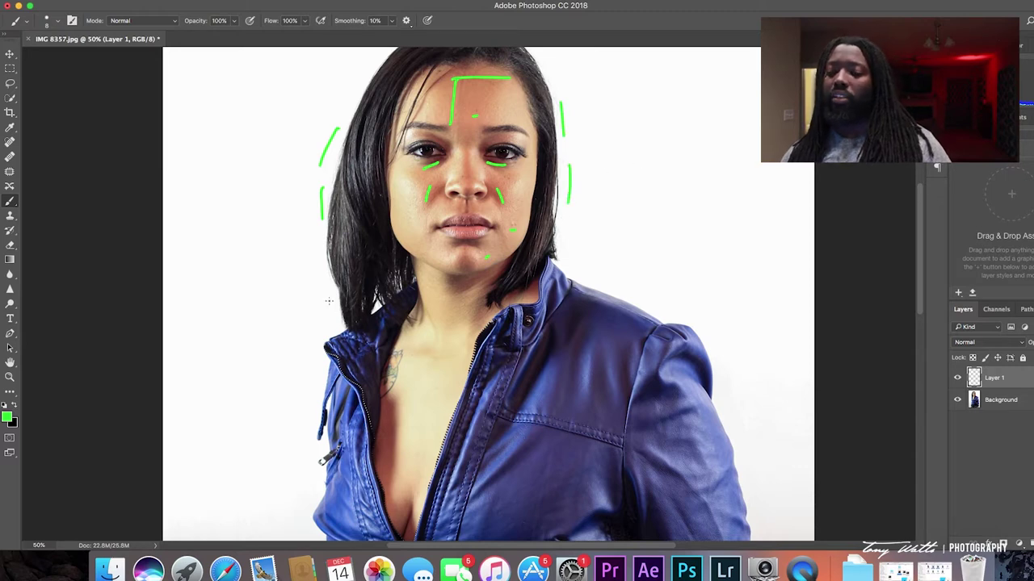
{"action": "left_click_drag", "start_coordinate": [370, 69], "coordinate": [349, 93]}
Step: Delete the layer holding the green annotation marks and duplicate the Background layer
{"action": "key", "text": "Delete"}
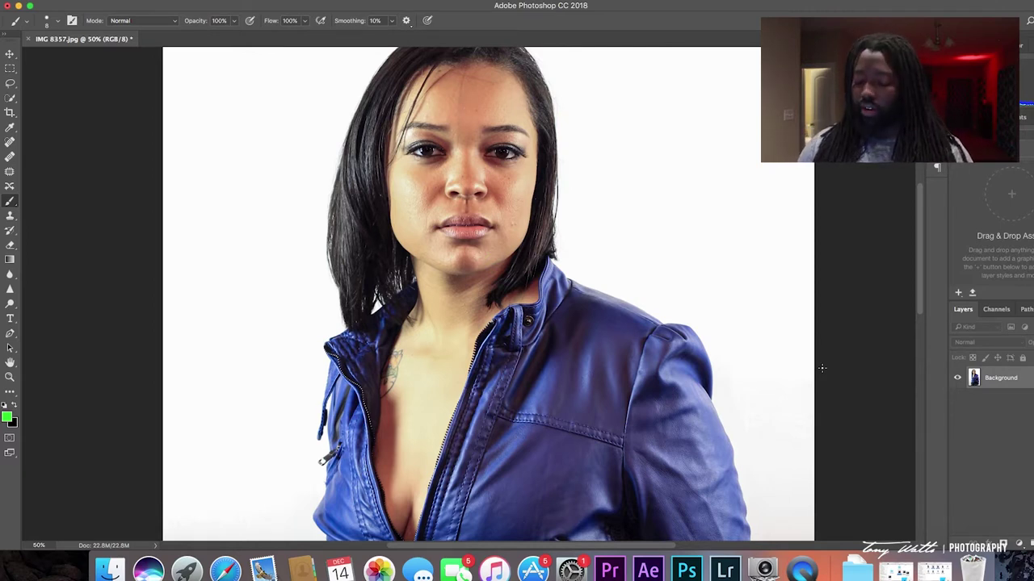
{"action": "key", "text": "super+j"}
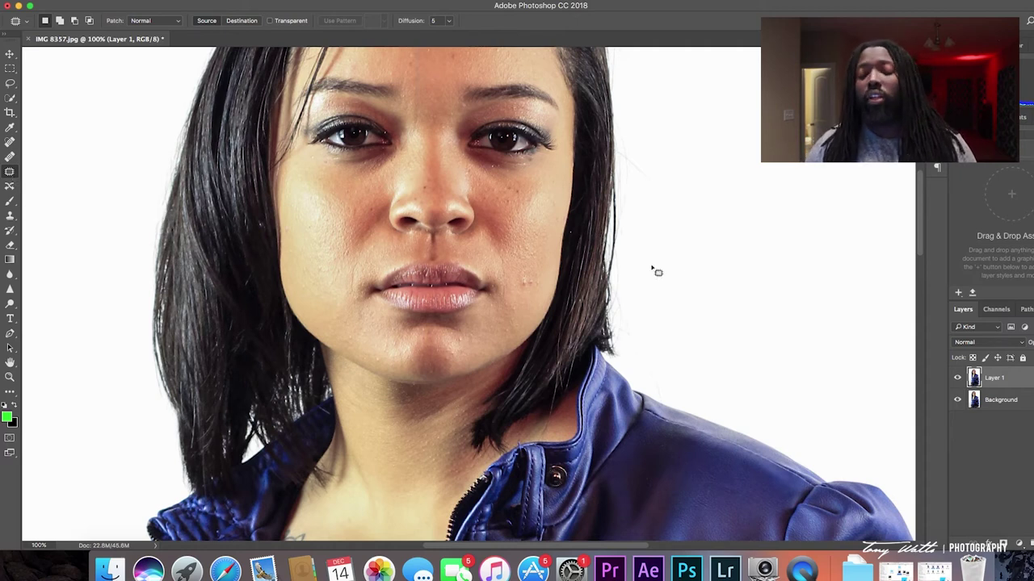
Step: Patch the blemish on the cheek beside the corner of the mouth with clean nearby skin
{"action": "key", "text": "b"}
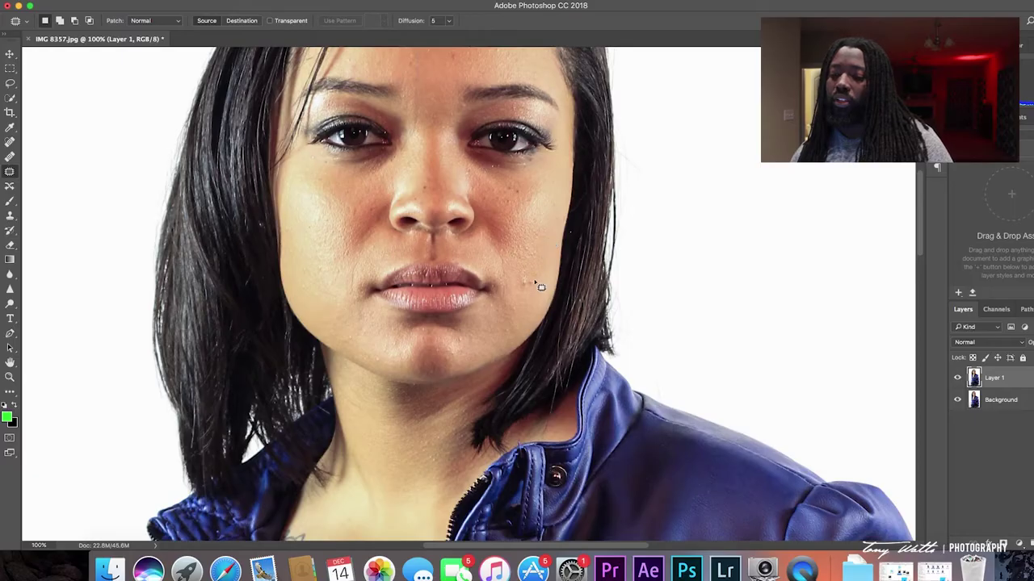
{"action": "mouse_move", "coordinate": [532, 283]}
{"action": "left_mouse_down"}
{"action": "mouse_move", "coordinate": [522, 285]}
{"action": "mouse_move", "coordinate": [536, 283]}
{"action": "mouse_move", "coordinate": [527, 279]}
{"action": "mouse_move", "coordinate": [528, 295]}
{"action": "left_mouse_up"}
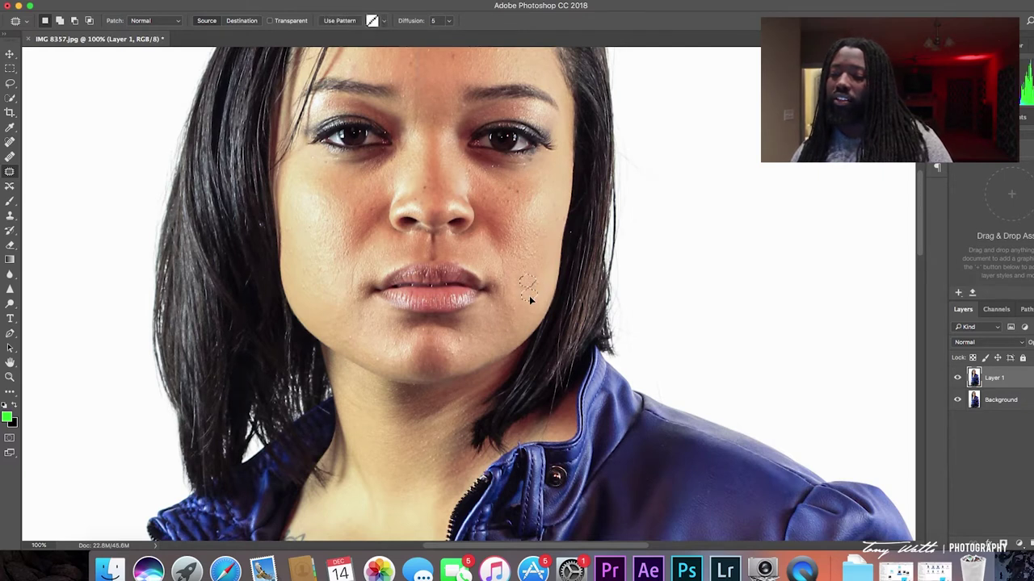
{"action": "left_click_drag", "start_coordinate": [526, 288], "coordinate": [538, 293]}
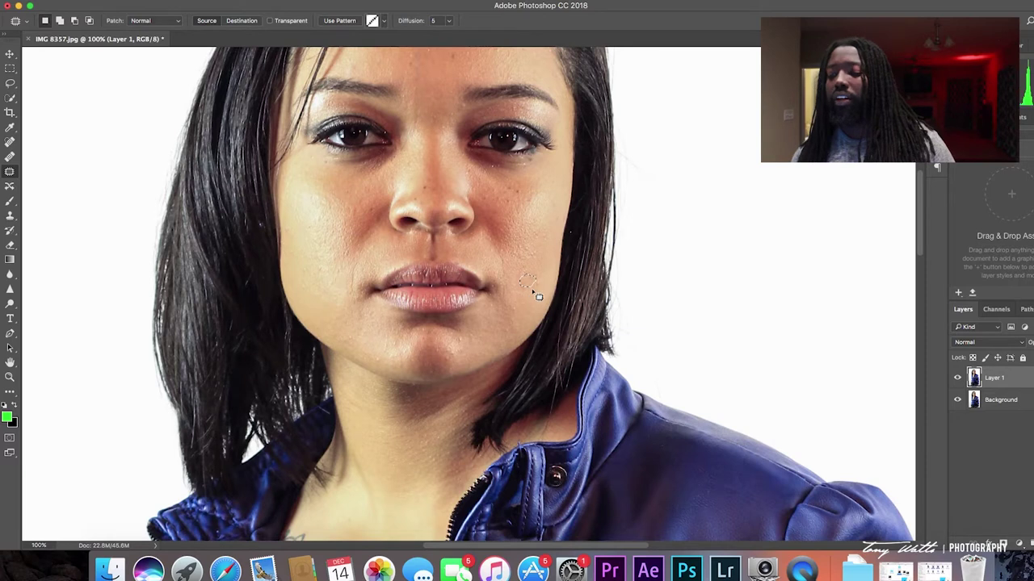
{"action": "key", "text": "ctrl+d"}
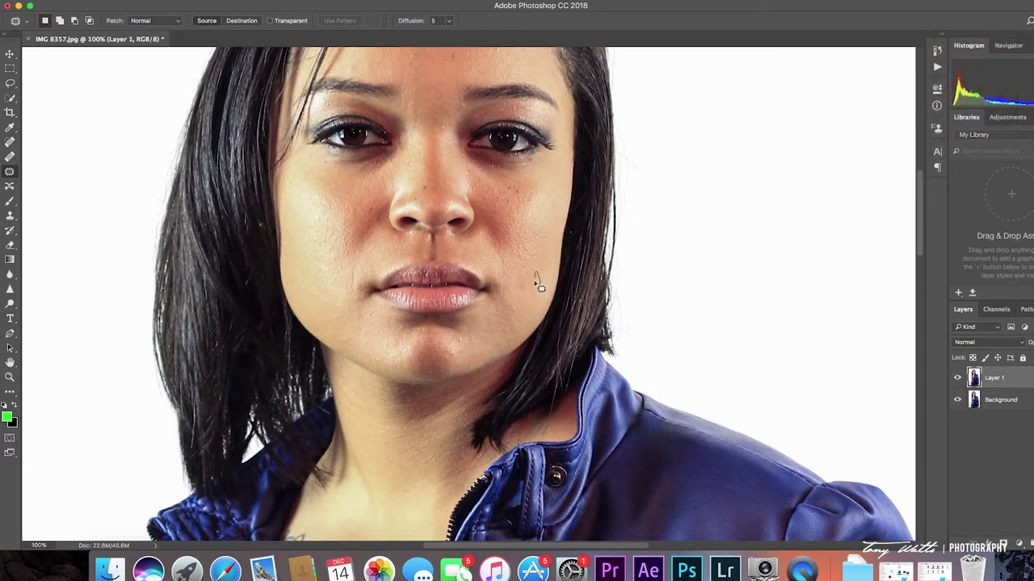
Step: Patch the remaining small blemishes on the cheeks and around the eyes using clean skin as the source
{"action": "scroll", "coordinate": [537, 284], "scroll_direction": "up", "scroll_amount": 1}
{"action": "scroll", "coordinate": [138, 266], "scroll_direction": "up", "scroll_amount": 2}
{"action": "scroll", "coordinate": [138, 266], "scroll_direction": "left", "scroll_amount": 3}
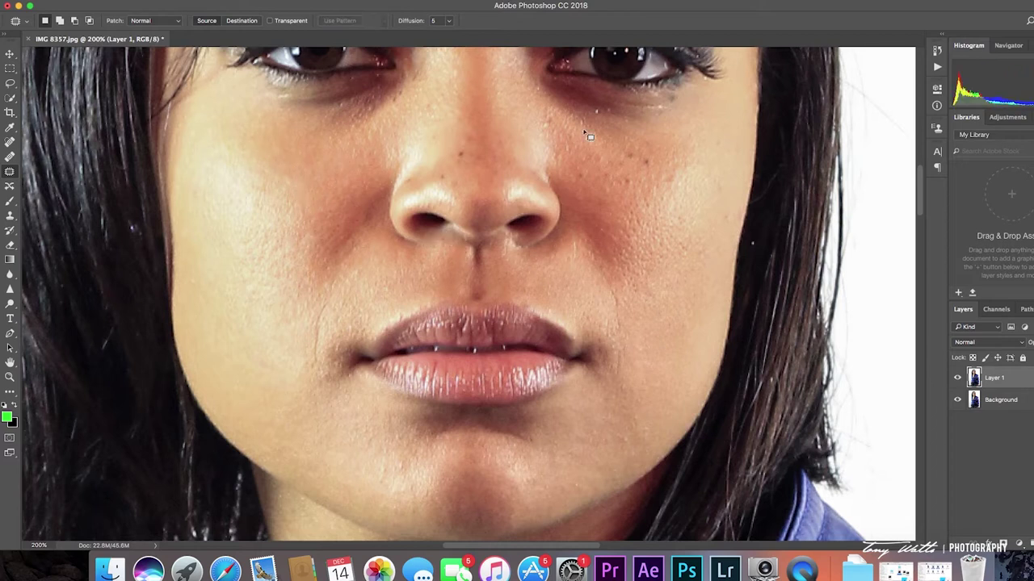
{"action": "left_click_drag", "start_coordinate": [781, 132], "coordinate": [786, 142]}
{"action": "key", "text": "super+d"}
{"action": "scroll", "coordinate": [506, 328], "scroll_direction": "down", "scroll_amount": 3}
{"action": "scroll", "coordinate": [505, 328], "scroll_direction": "right", "scroll_amount": 5}
{"action": "scroll", "coordinate": [343, 150], "scroll_direction": "up", "scroll_amount": 5}
{"action": "scroll", "coordinate": [343, 150], "scroll_direction": "left", "scroll_amount": 1}
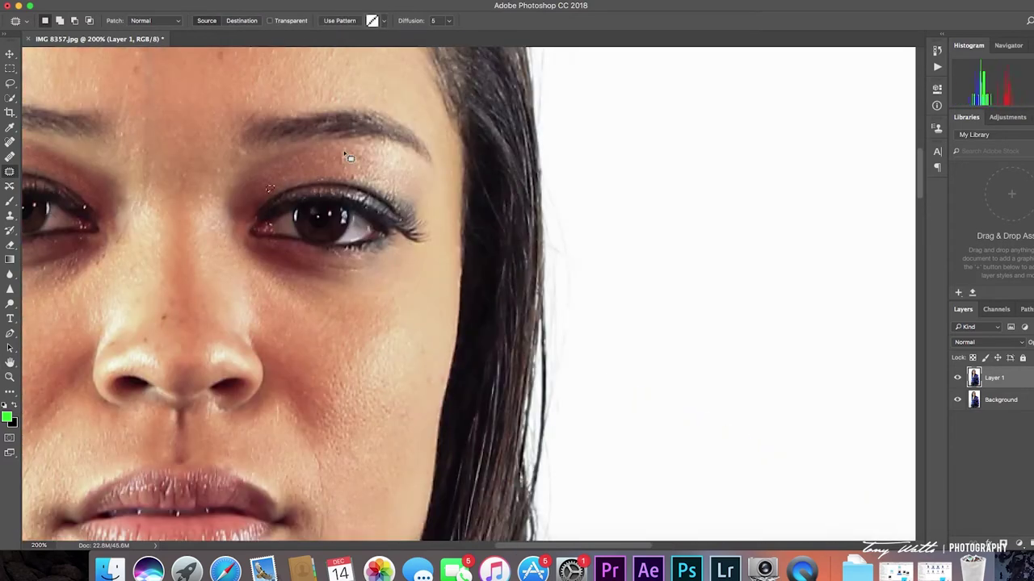
{"action": "scroll", "coordinate": [173, 335], "scroll_direction": "left", "scroll_amount": 3}
{"action": "scroll", "coordinate": [344, 162], "scroll_direction": "up", "scroll_amount": 3}
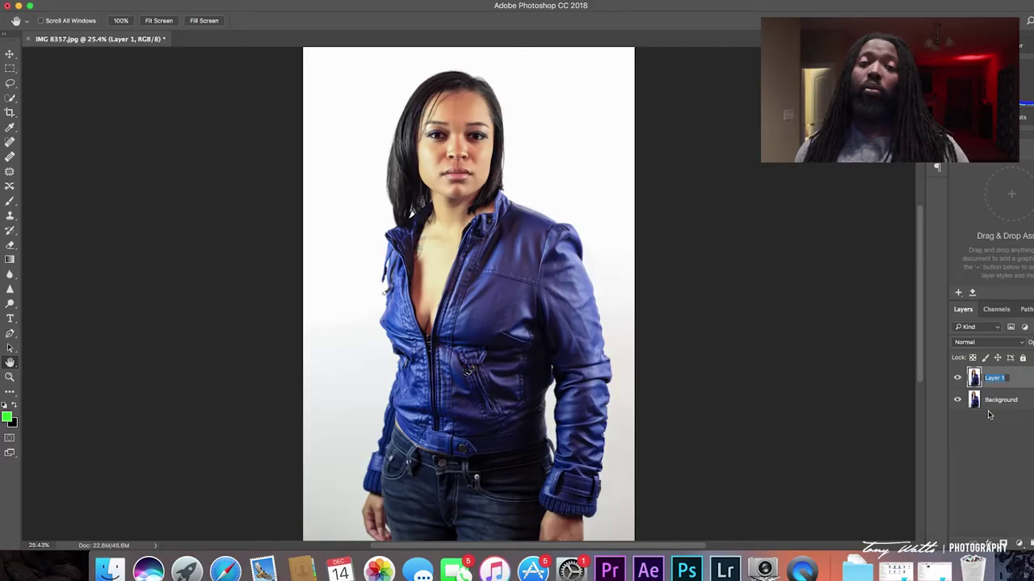
Step: Rename the retouched layer as EDIT 1 and duplicate it twice
{"action": "type", "text": "EDIT 1"}
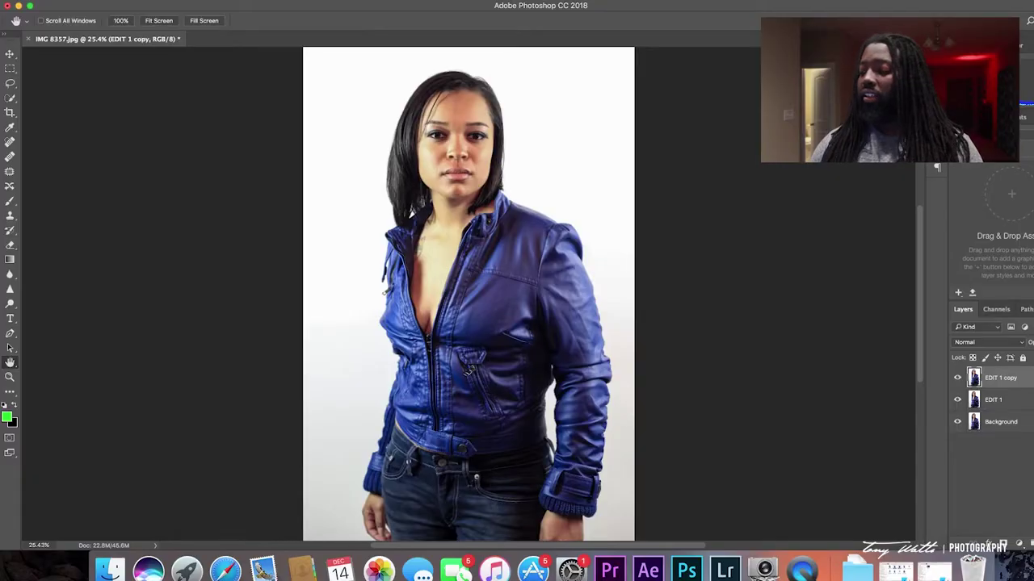
{"action": "key", "text": "super+j"}
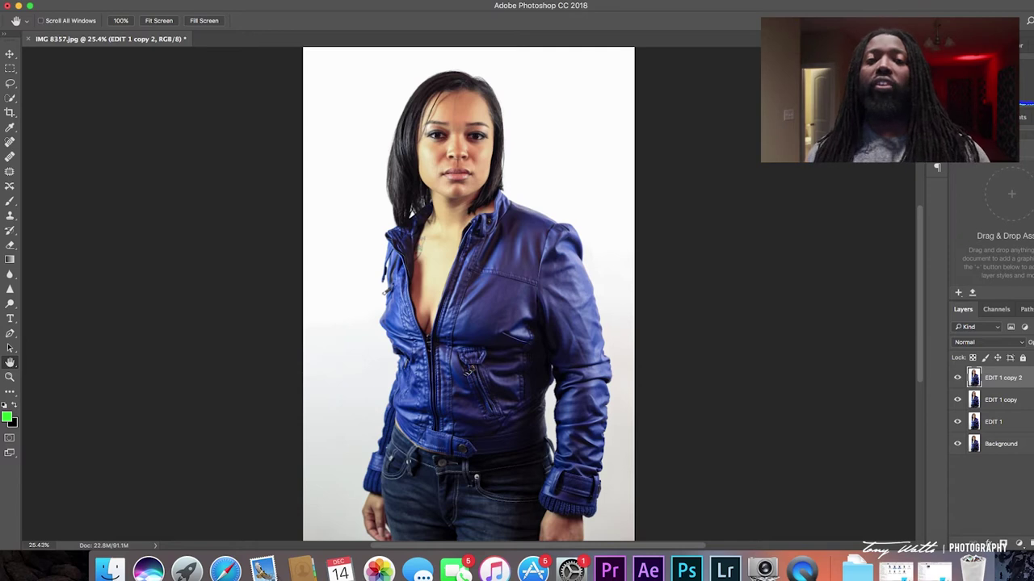
Step: Rename the topmost layer copy as TEXTURE and the copy beneath it as BLUR
{"action": "double_click", "coordinate": [1002, 377]}
{"action": "type", "text": "TEXTURE"}
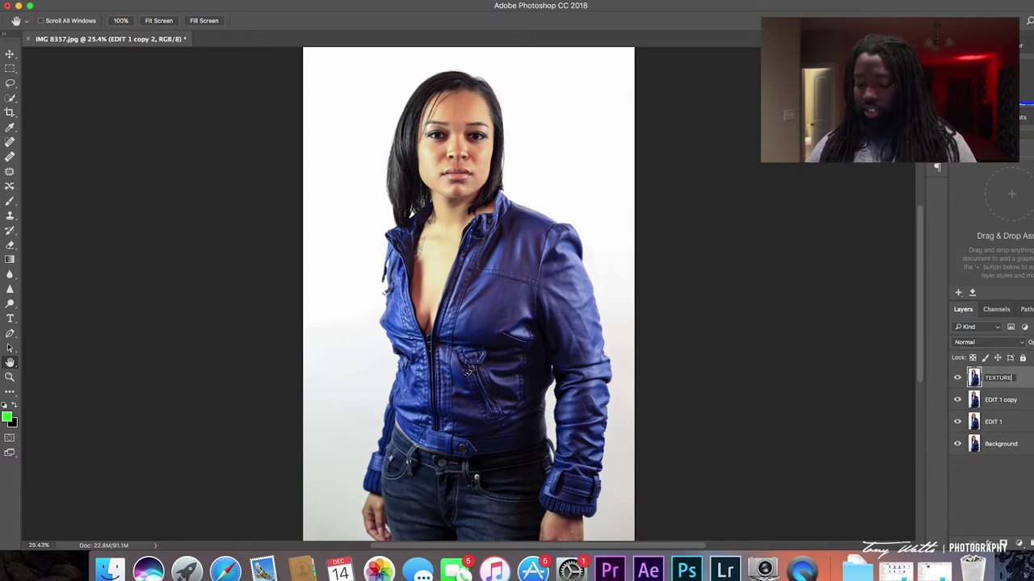
{"action": "key", "text": "Return"}
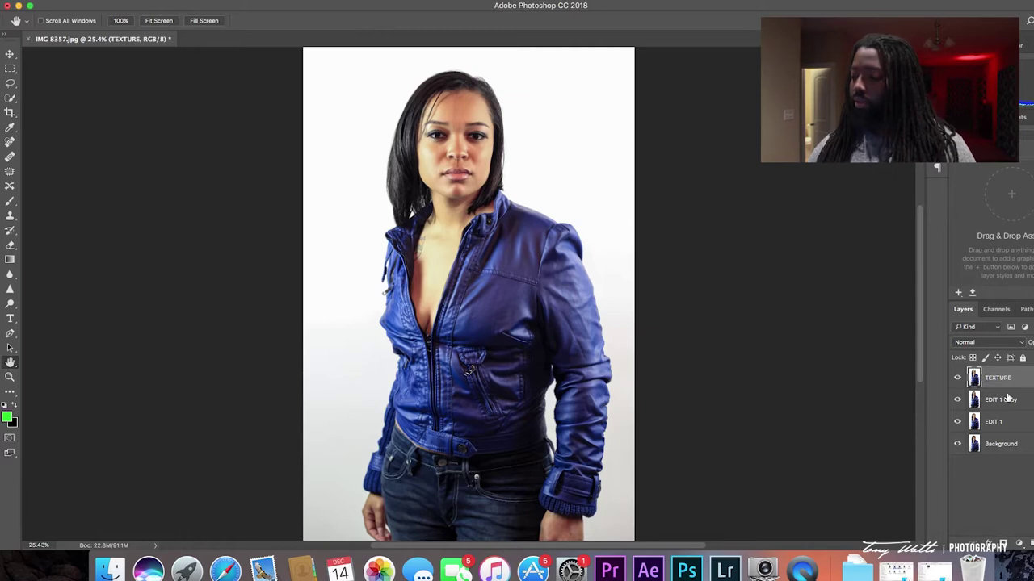
{"action": "double_click", "coordinate": [1009, 401]}
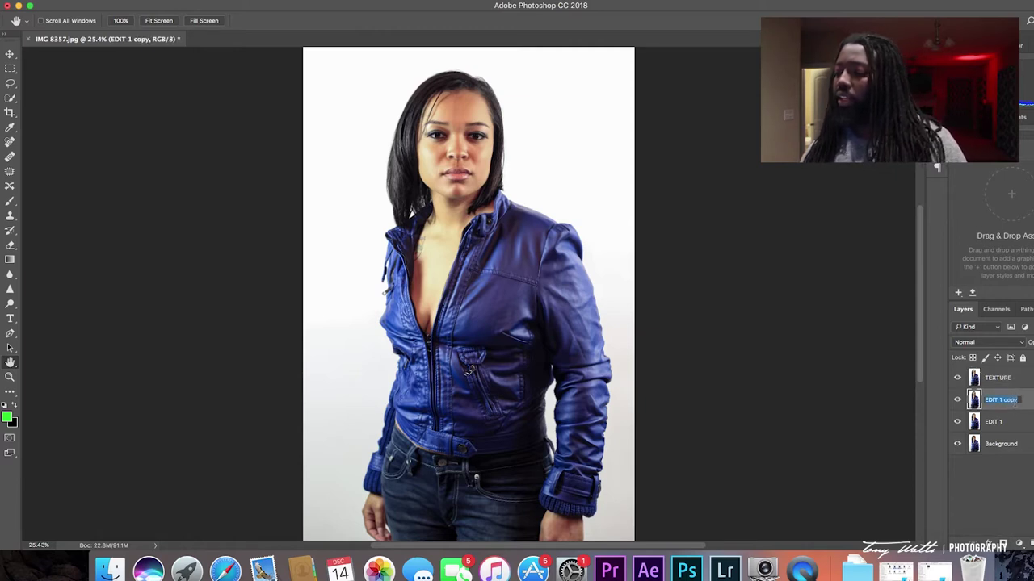
{"action": "type", "text": "E"}
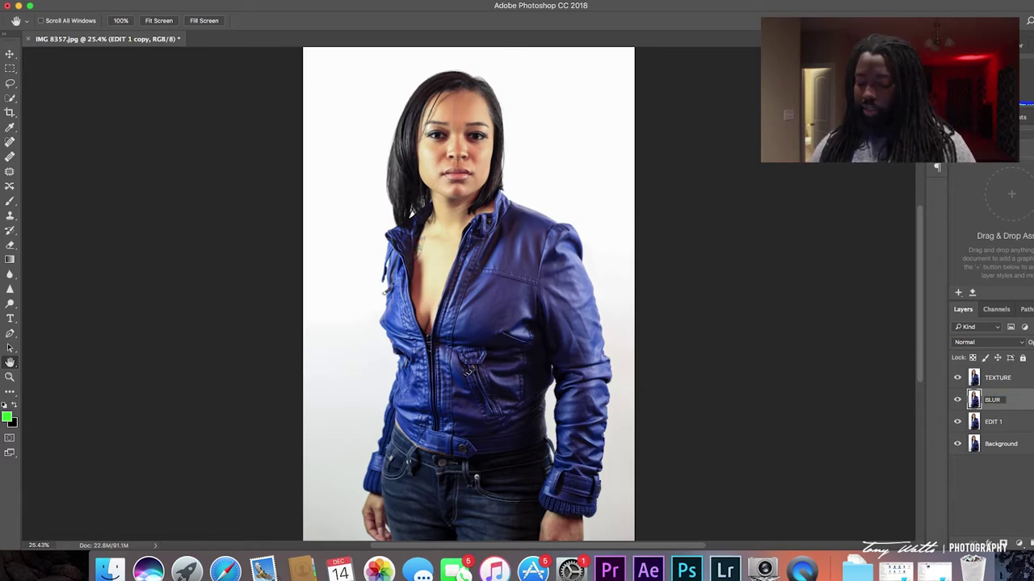
{"action": "key", "text": "Return"}
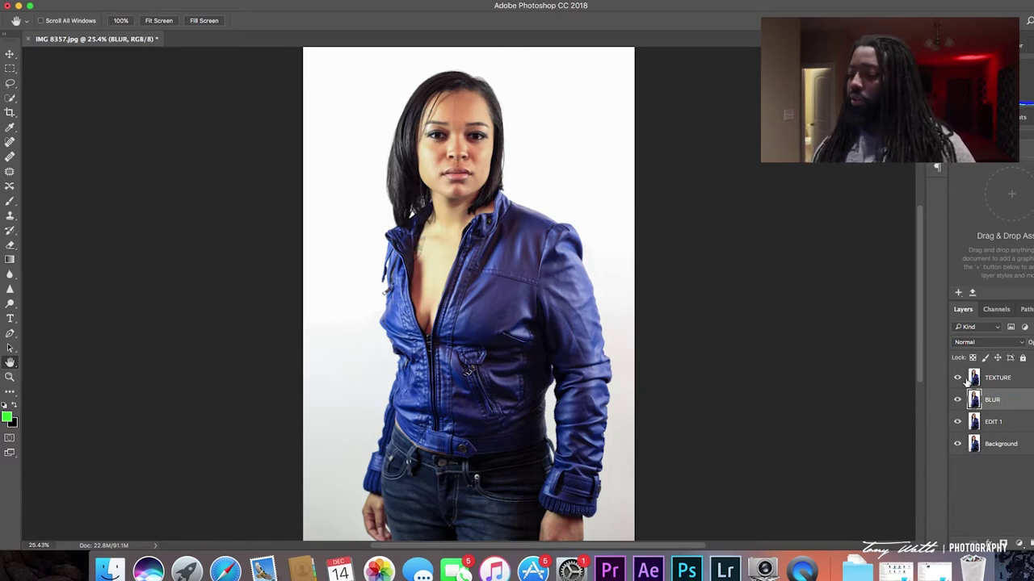
Step: Hide the TEXTURE layer and apply a Gaussian Blur with a radius of 8.2 pixels to the BLUR layer
{"action": "key", "text": "z"}
{"action": "left_click", "coordinate": [504, 204]}
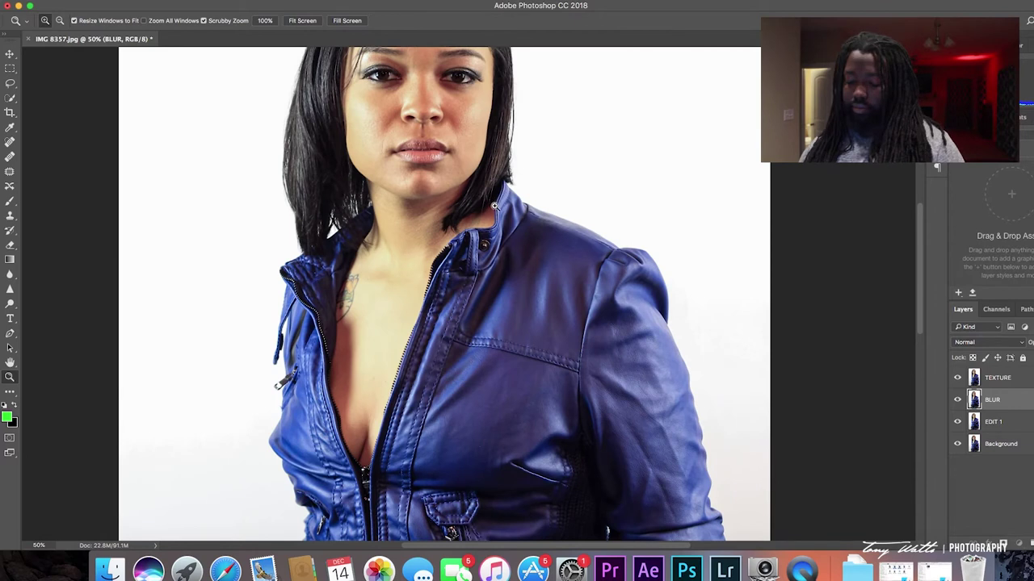
{"action": "key", "text": "space"}
{"action": "left_click_drag", "start_coordinate": [494, 206], "coordinate": [528, 297]}
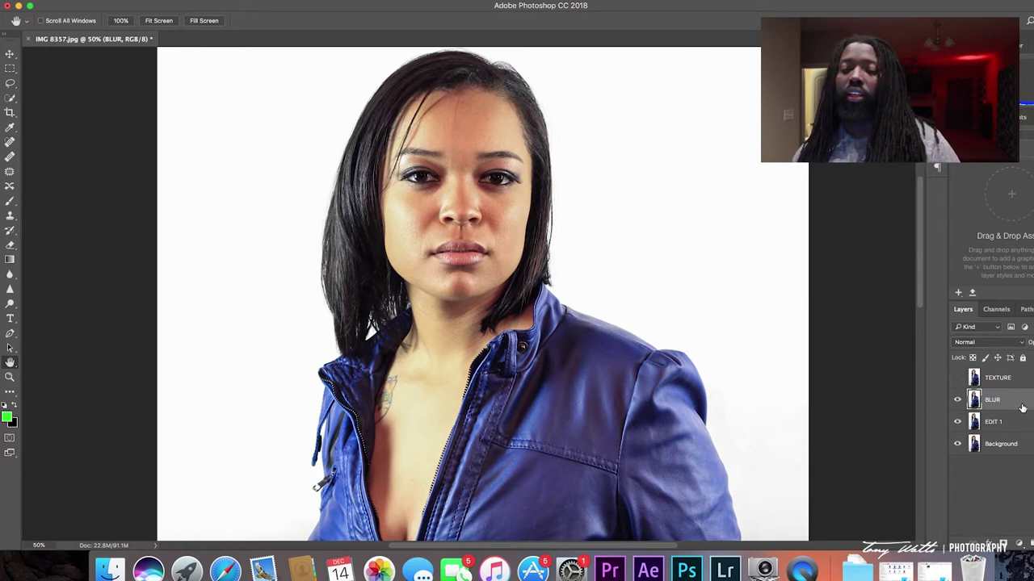
{"action": "left_click", "coordinate": [280, 1]}
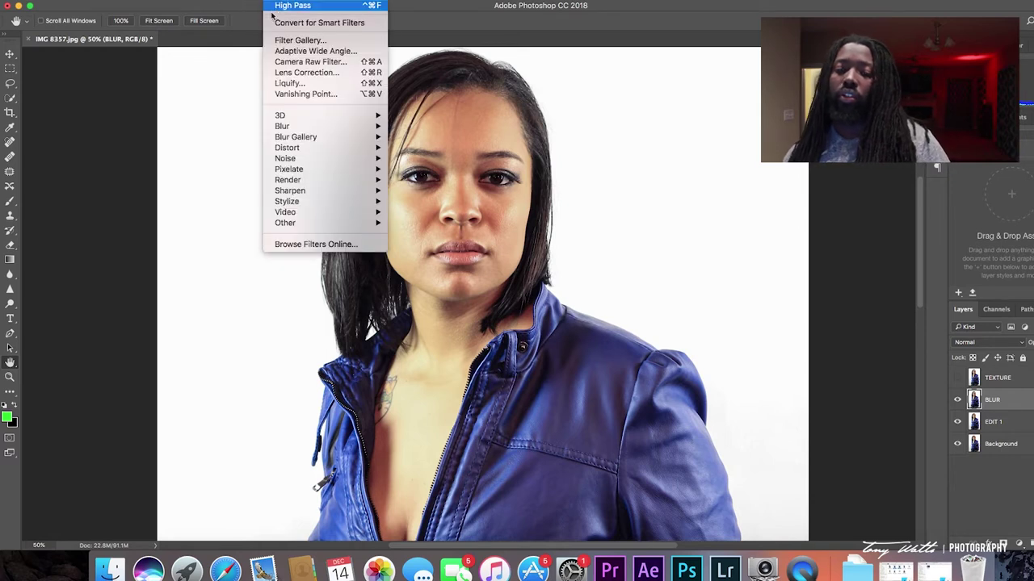
{"action": "mouse_move", "coordinate": [282, 129]}
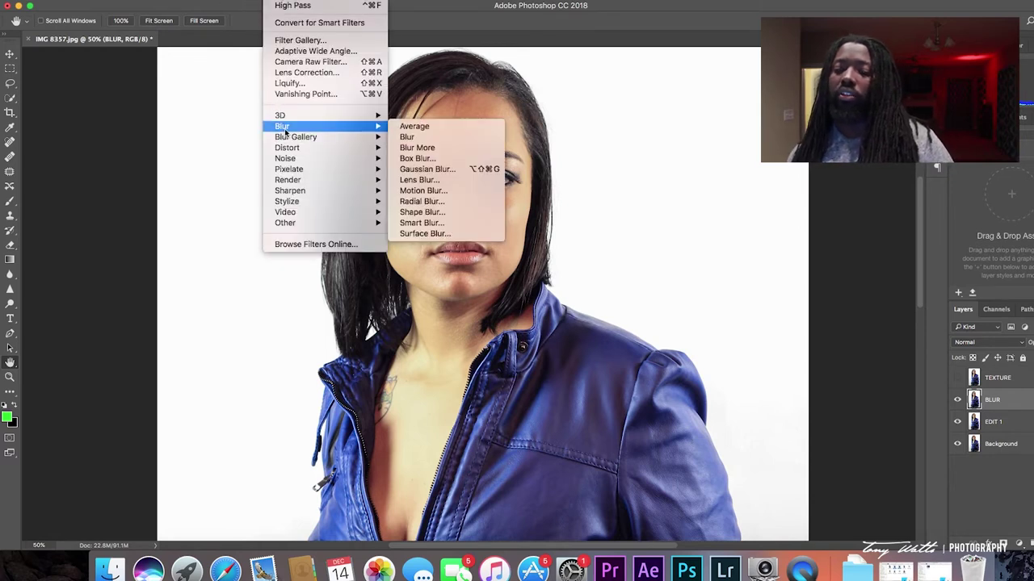
{"action": "left_click", "coordinate": [445, 169]}
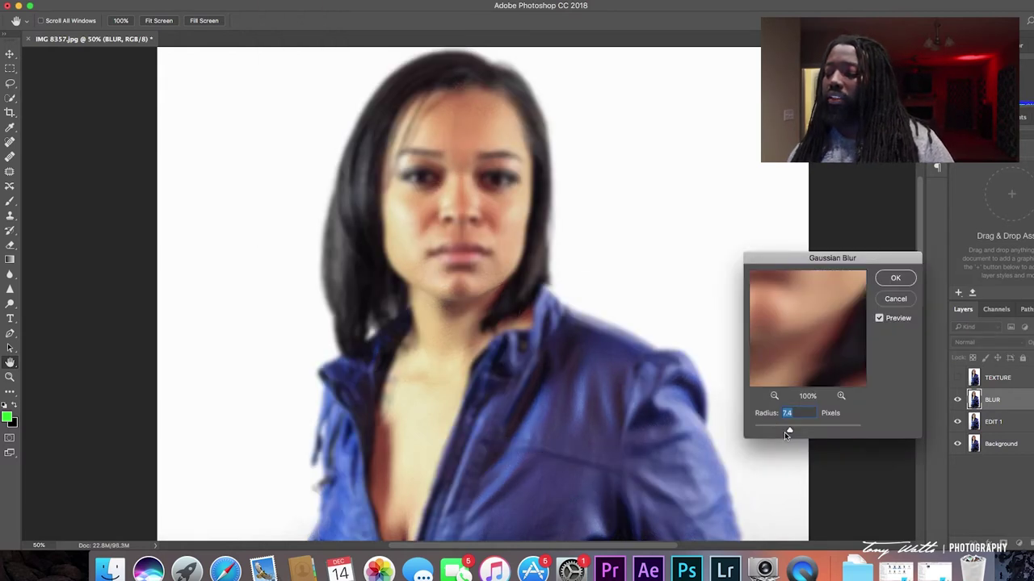
{"action": "left_click_drag", "start_coordinate": [789, 433], "coordinate": [843, 432]}
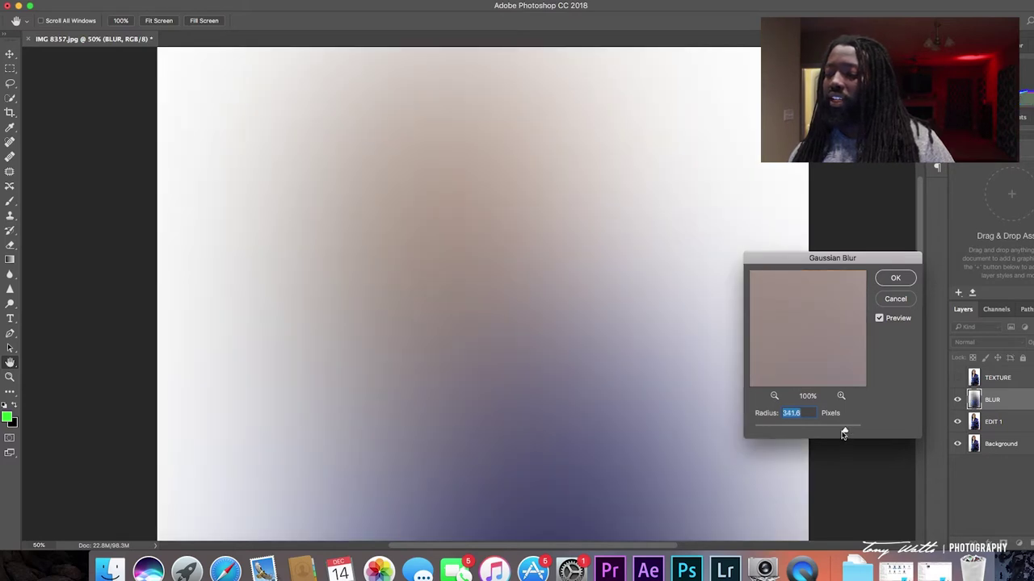
{"action": "left_click_drag", "start_coordinate": [845, 434], "coordinate": [766, 432]}
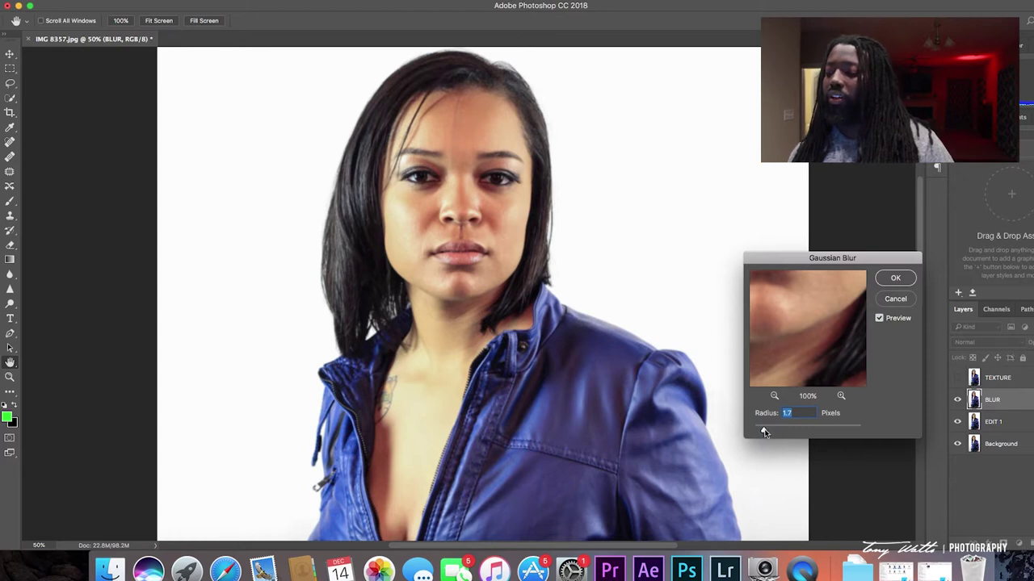
{"action": "left_click_drag", "start_coordinate": [764, 431], "coordinate": [791, 430]}
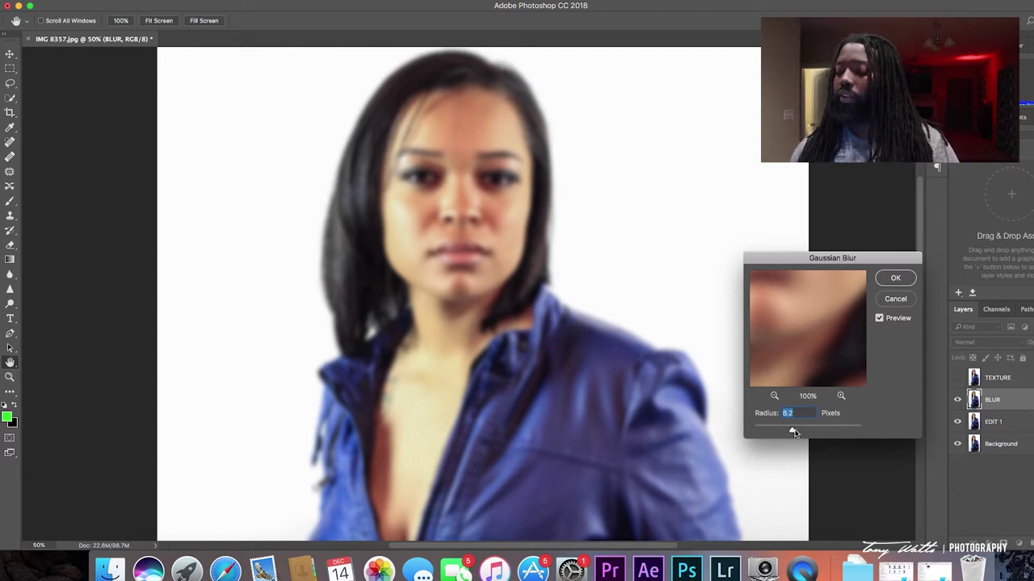
{"action": "left_click", "coordinate": [895, 279]}
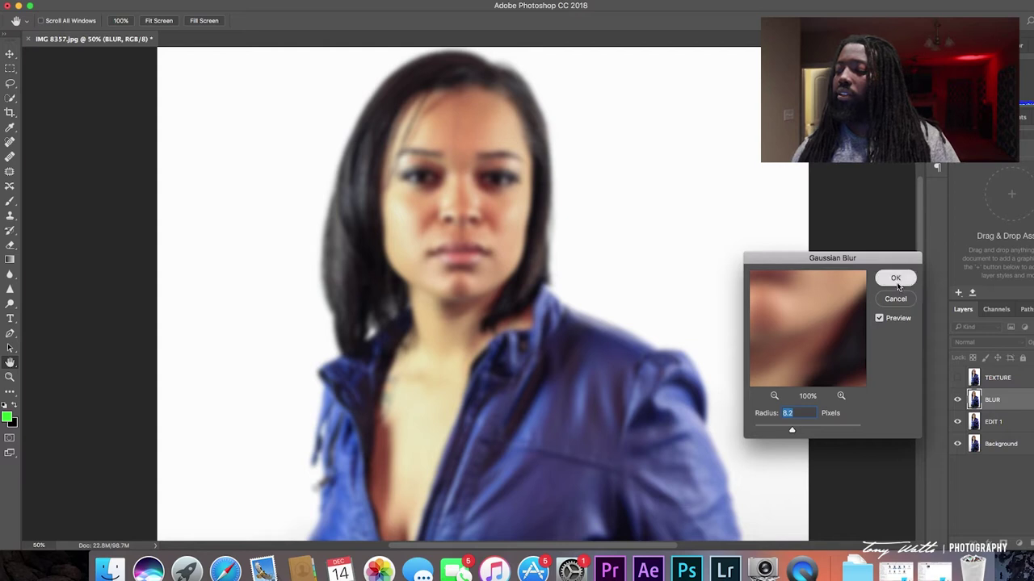
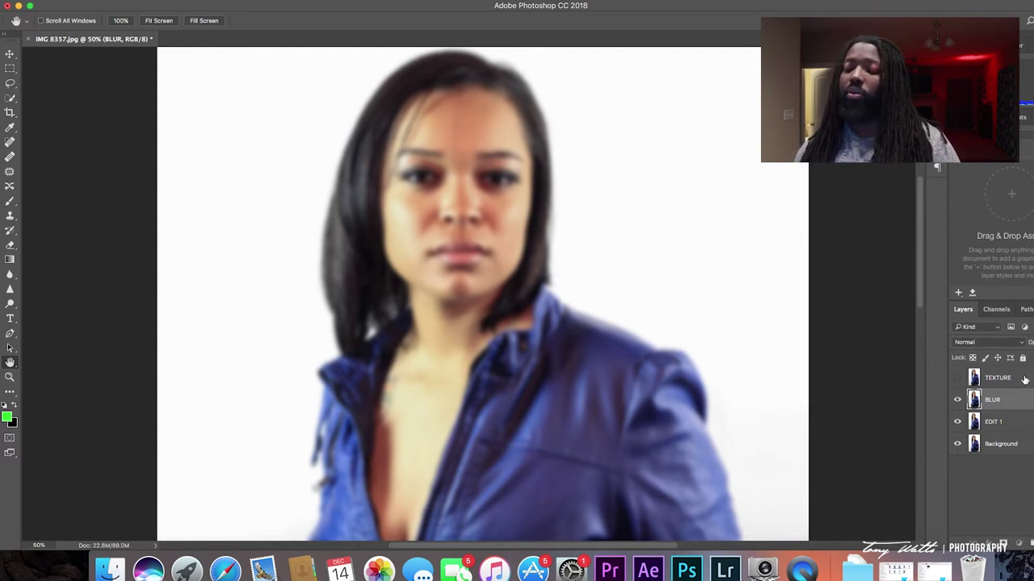
Step: Show and select the TEXTURE layer, and open Apply Image with BLUR as the source layer
{"action": "left_click", "coordinate": [958, 378]}
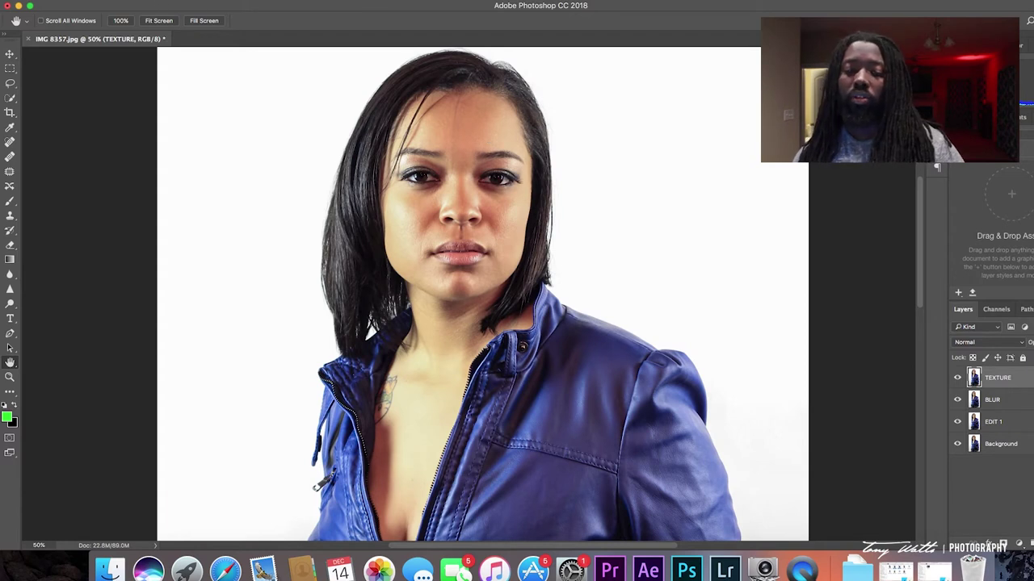
{"action": "left_click", "coordinate": [157, 1]}
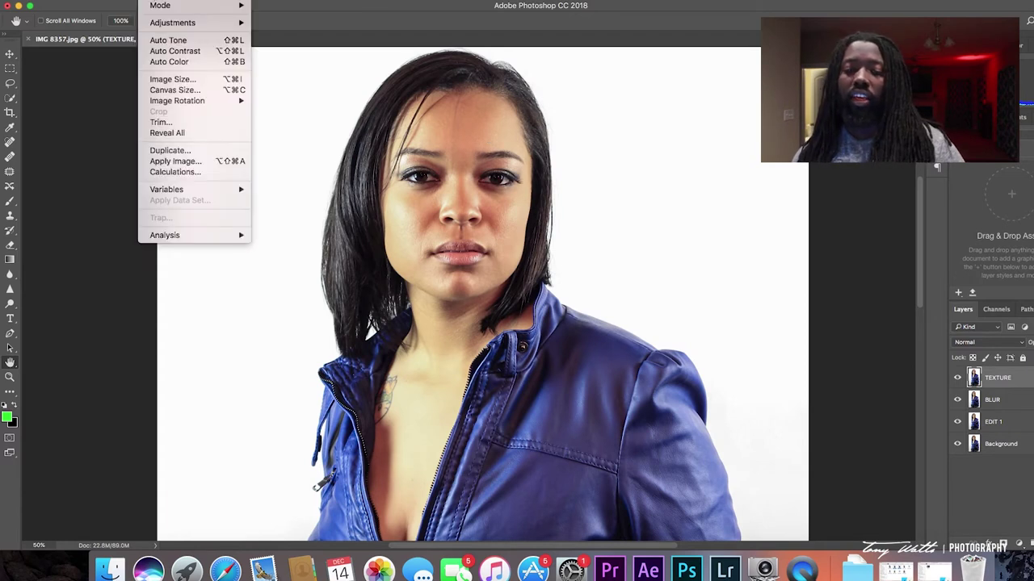
{"action": "left_click", "coordinate": [202, 162]}
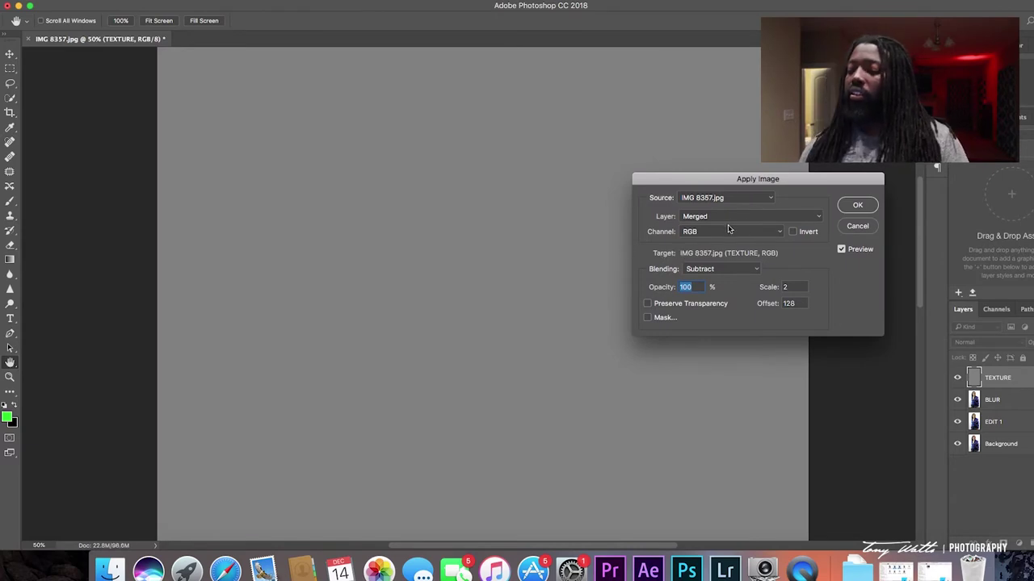
{"action": "left_click", "coordinate": [803, 217]}
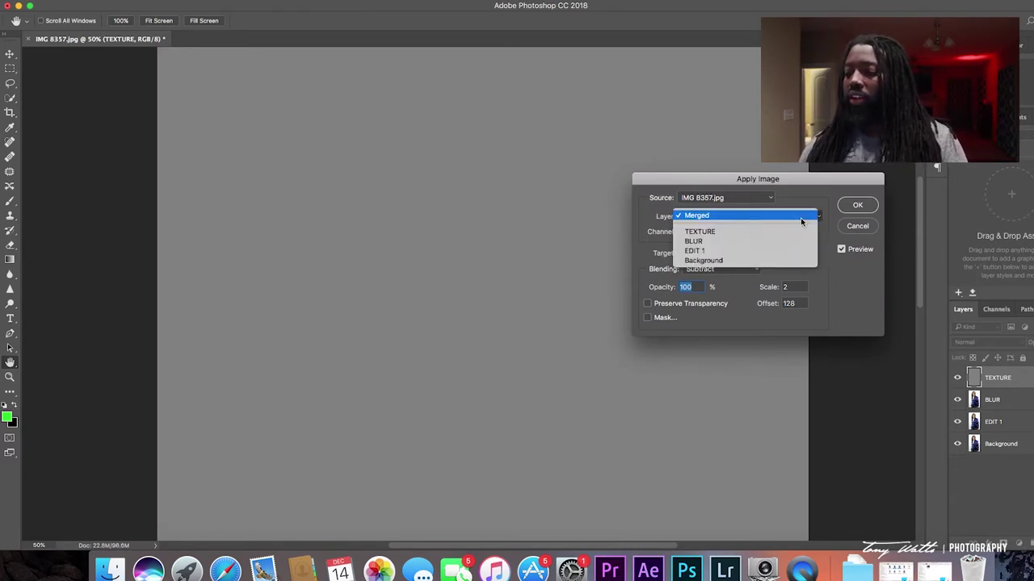
{"action": "left_click", "coordinate": [726, 242]}
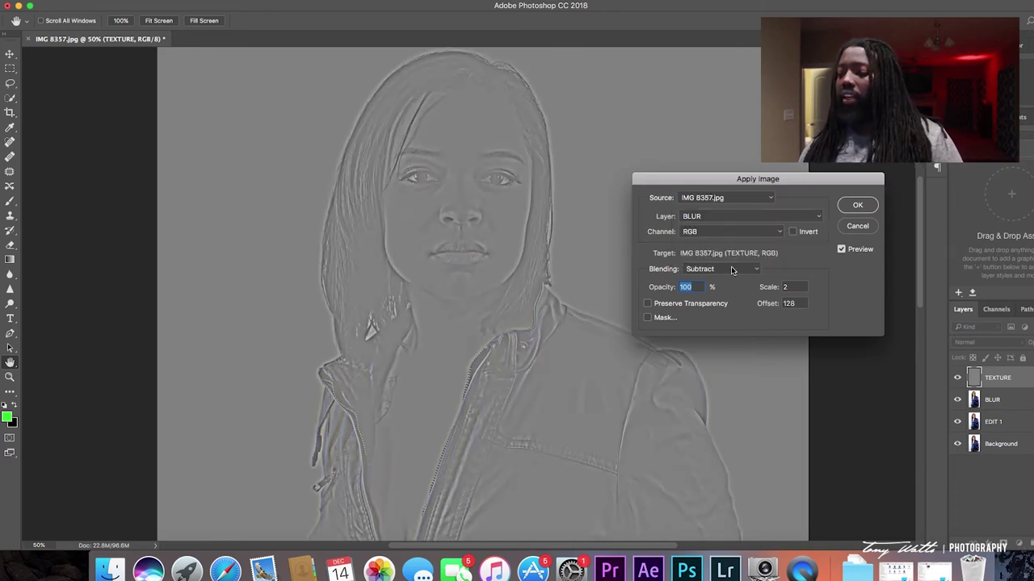
Step: Try Multiply as the Apply Image blending mode and set it back to Subtract
{"action": "left_click", "coordinate": [735, 270]}
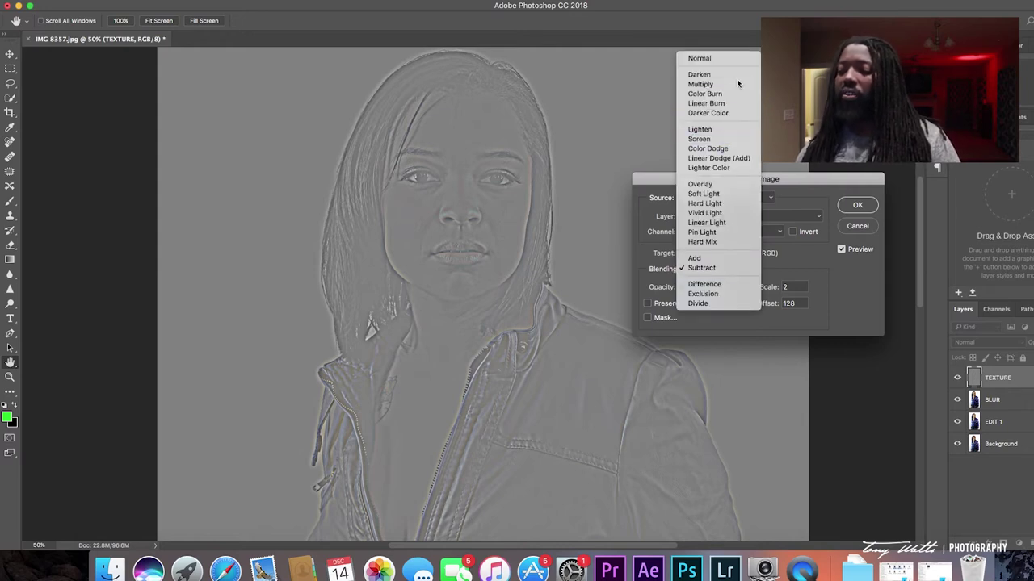
{"action": "left_click", "coordinate": [737, 82]}
{"action": "left_click", "coordinate": [731, 269]}
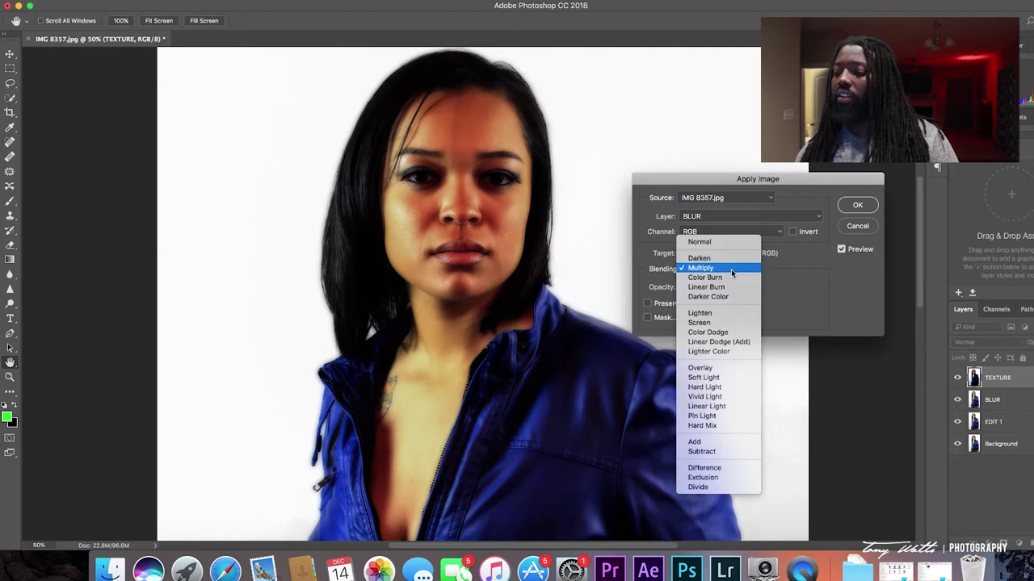
{"action": "left_click", "coordinate": [718, 450]}
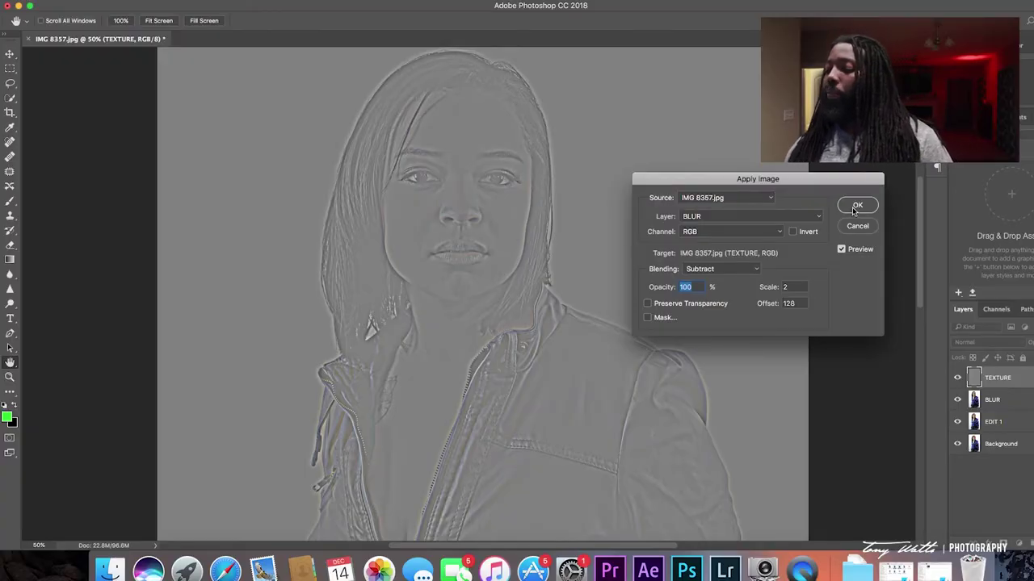
Step: Accept the Apply Image settings and set the TEXTURE layer's blending mode to Linear Light
{"action": "left_click", "coordinate": [855, 207]}
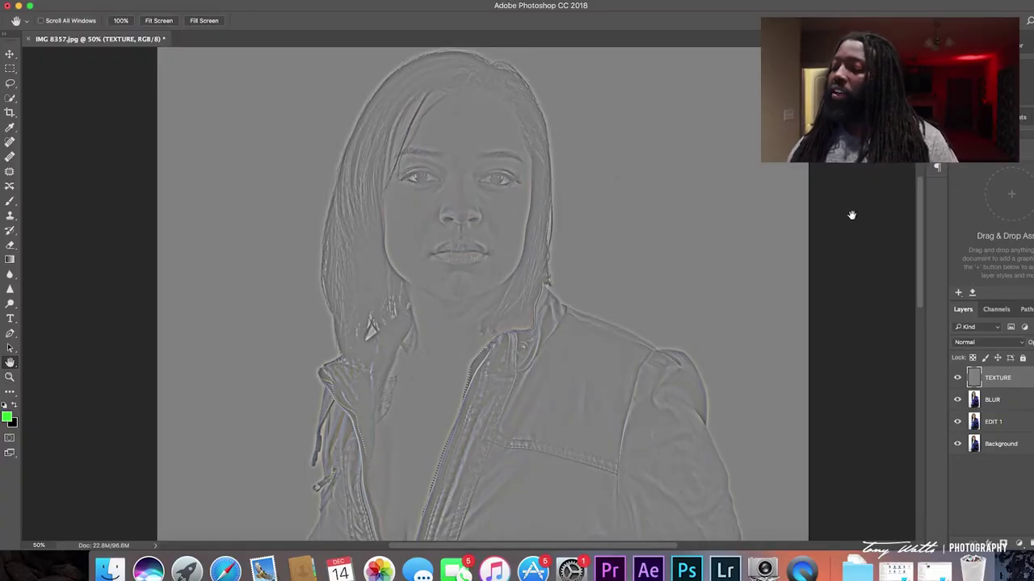
{"action": "left_click", "coordinate": [1008, 345]}
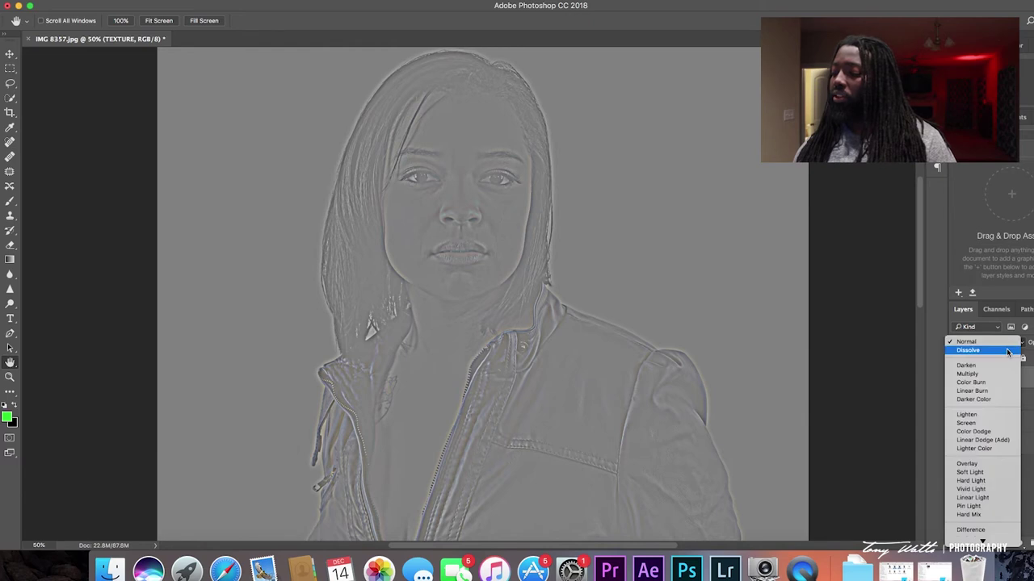
{"action": "left_click", "coordinate": [976, 498]}
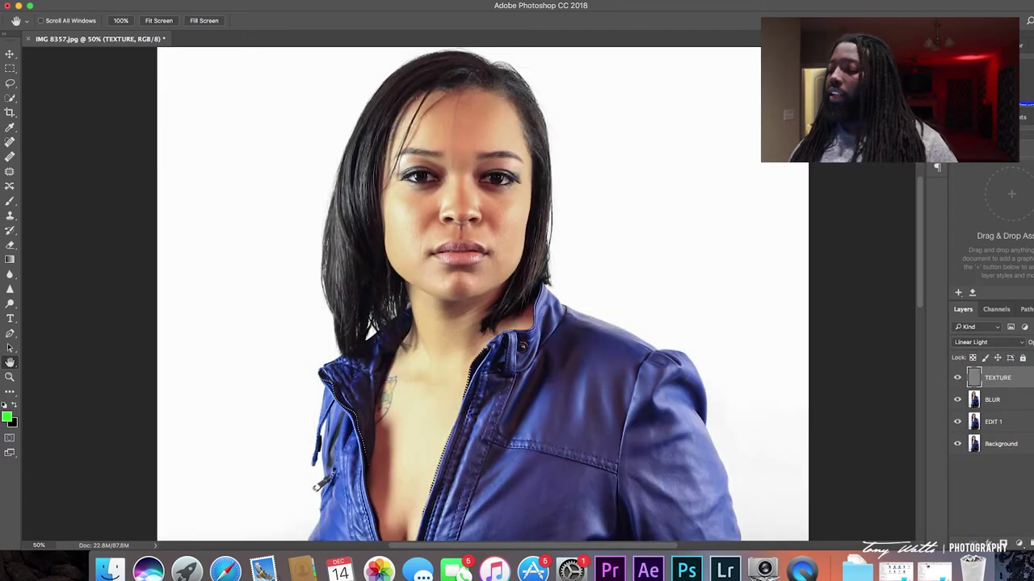
Step: Group the TEXTURE and BLUR layers together
{"action": "left_click", "coordinate": [1026, 401], "text": "super"}
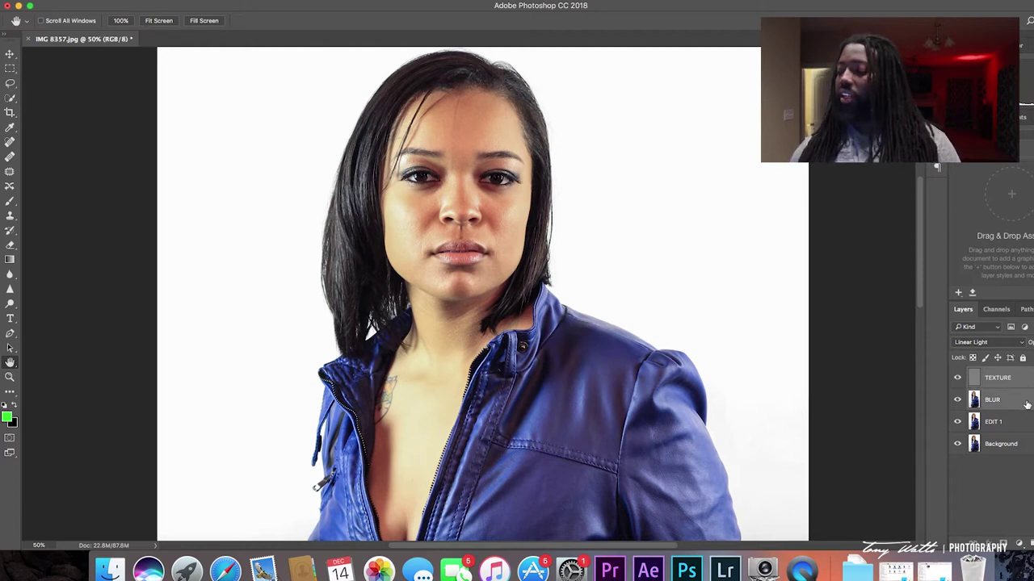
{"action": "key", "text": "super+g"}
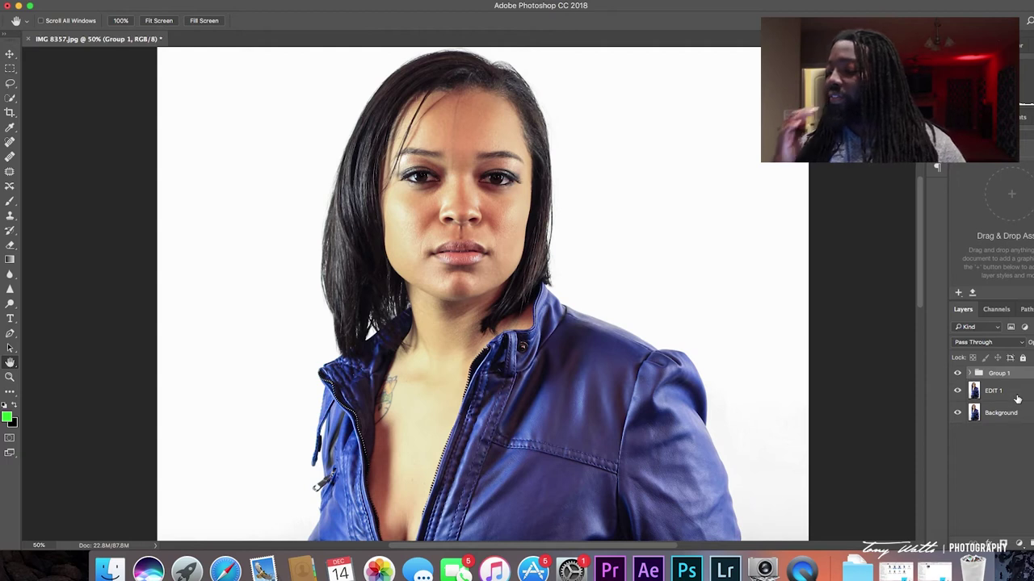
Step: Hide and show the new layer group repeatedly to compare the portrait with and without it
{"action": "left_click", "coordinate": [958, 375]}
{"action": "left_click", "coordinate": [958, 375]}
{"action": "left_click", "coordinate": [958, 375]}
{"action": "left_click", "coordinate": [958, 375]}
{"action": "left_click", "coordinate": [958, 375]}
{"action": "left_click", "coordinate": [958, 374]}
{"action": "left_click", "coordinate": [958, 375]}
{"action": "left_click", "coordinate": [958, 375]}
{"action": "left_click", "coordinate": [958, 376]}
{"action": "left_click", "coordinate": [958, 375]}
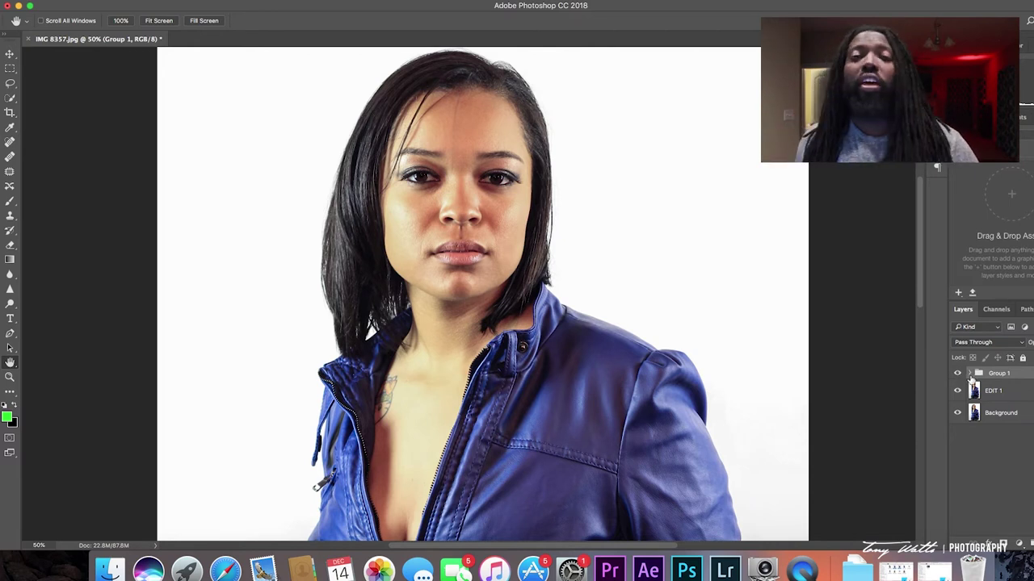
Step: Expand the layer group, select the BLUR layer and activate the Lasso tool with the face shown at 100%
{"action": "left_click", "coordinate": [970, 374]}
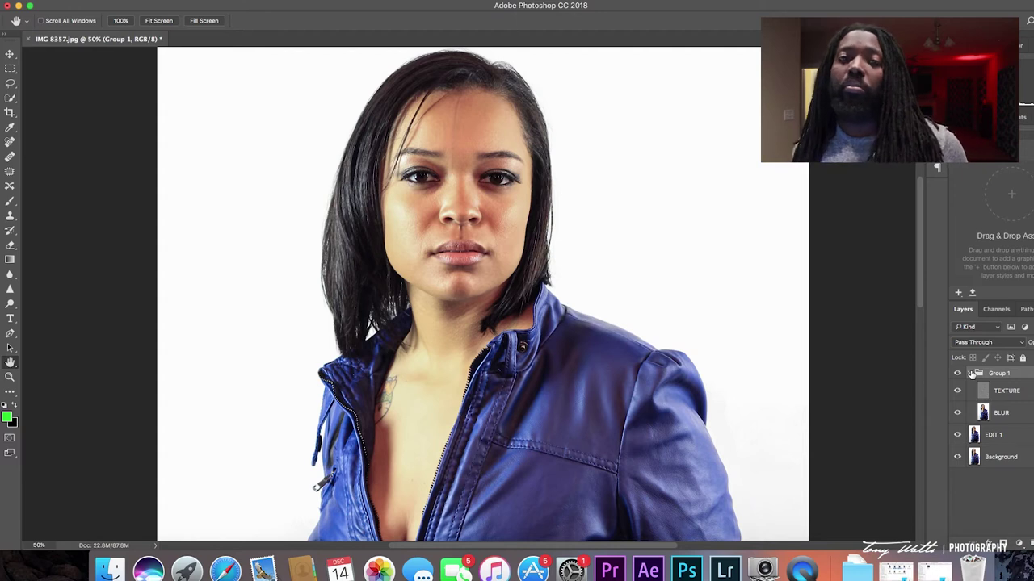
{"action": "left_click", "coordinate": [1031, 394]}
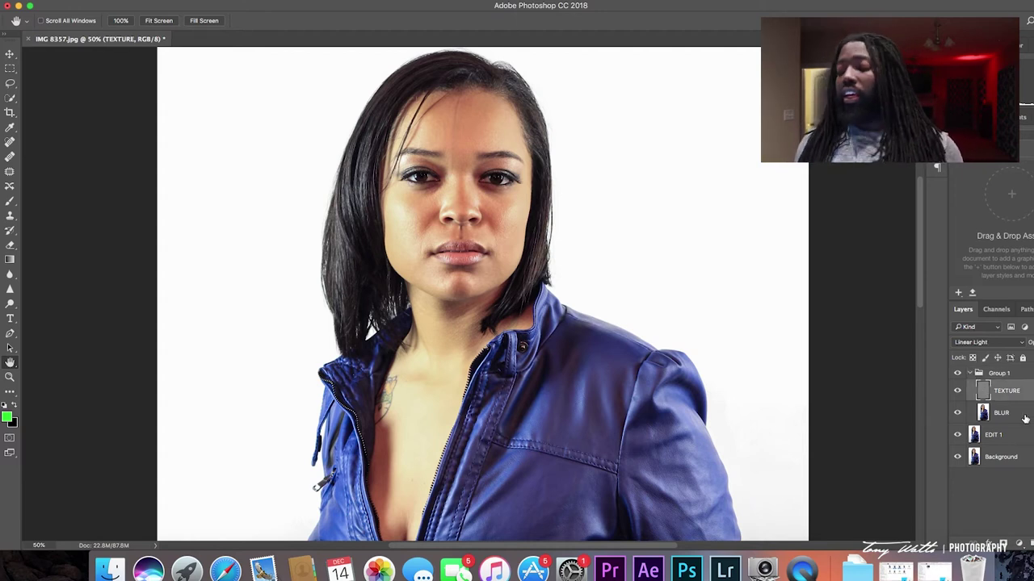
{"action": "left_click", "coordinate": [1001, 413]}
{"action": "key", "text": "super+1"}
{"action": "key", "text": "l"}
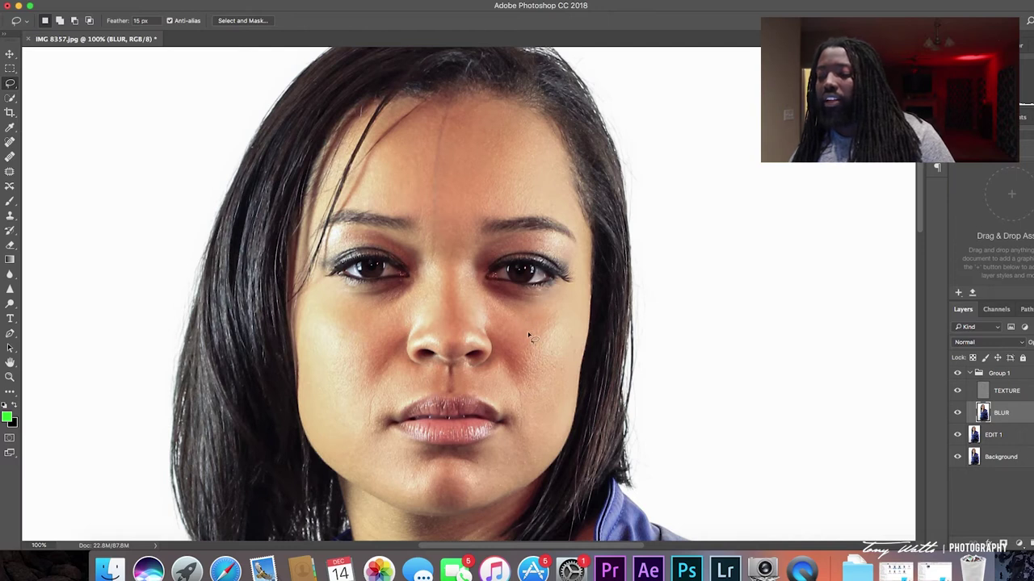
Step: Lasso the cheek patch beside the nose and apply a Gaussian Blur with a 17.6-pixel radius, comparing the preview on and off
{"action": "mouse_move", "coordinate": [533, 345]}
{"action": "left_mouse_down"}
{"action": "mouse_move", "coordinate": [557, 314]}
{"action": "mouse_move", "coordinate": [506, 314]}
{"action": "mouse_move", "coordinate": [525, 353]}
{"action": "mouse_move", "coordinate": [549, 343]}
{"action": "left_mouse_up"}
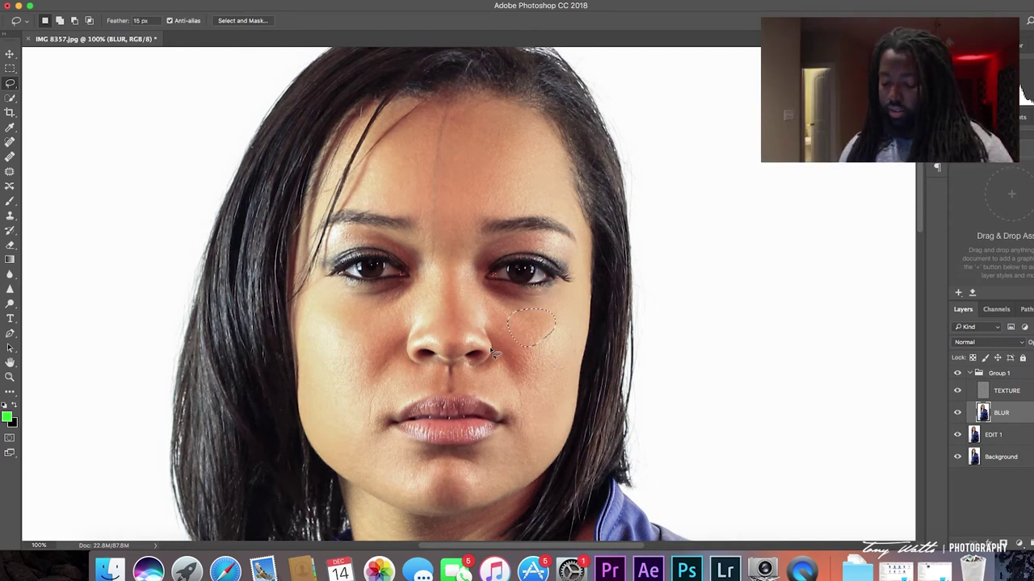
{"action": "key", "text": "super+alt+f"}
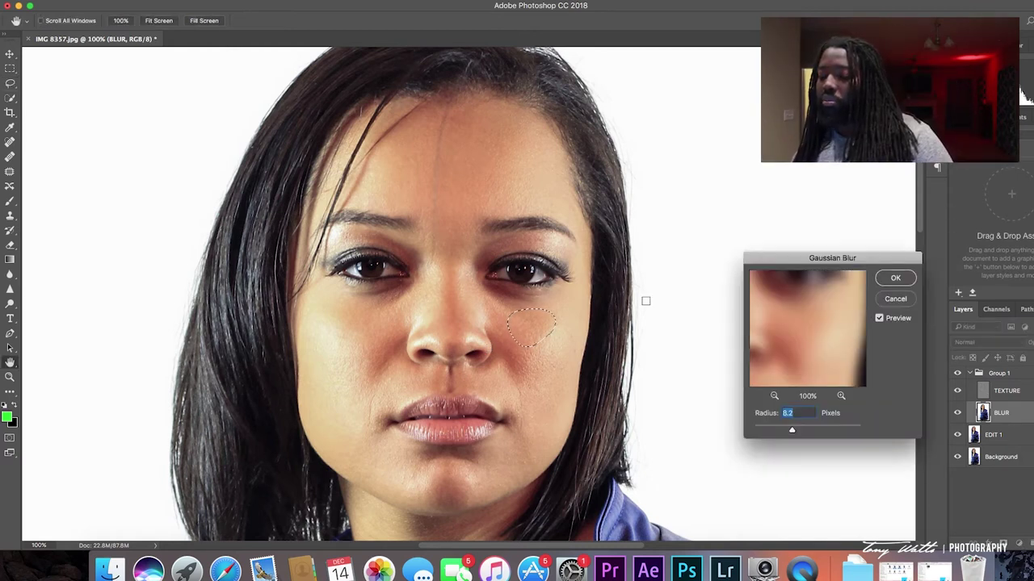
{"action": "left_click_drag", "start_coordinate": [793, 433], "coordinate": [799, 431]}
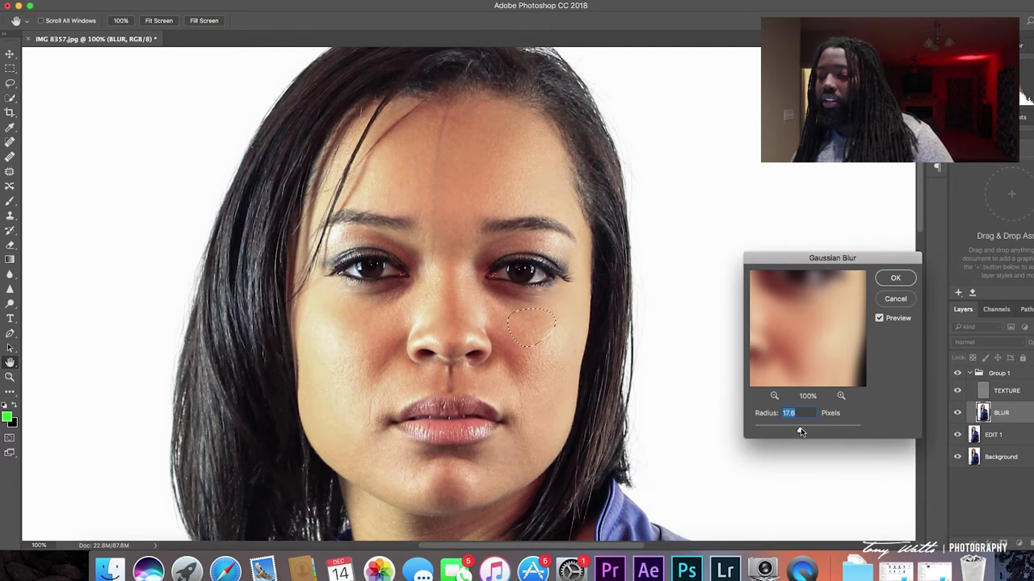
{"action": "left_click", "coordinate": [880, 319]}
{"action": "left_click", "coordinate": [880, 319]}
{"action": "left_click", "coordinate": [880, 319]}
{"action": "left_click", "coordinate": [879, 319]}
{"action": "left_click", "coordinate": [880, 319]}
{"action": "left_click", "coordinate": [879, 318]}
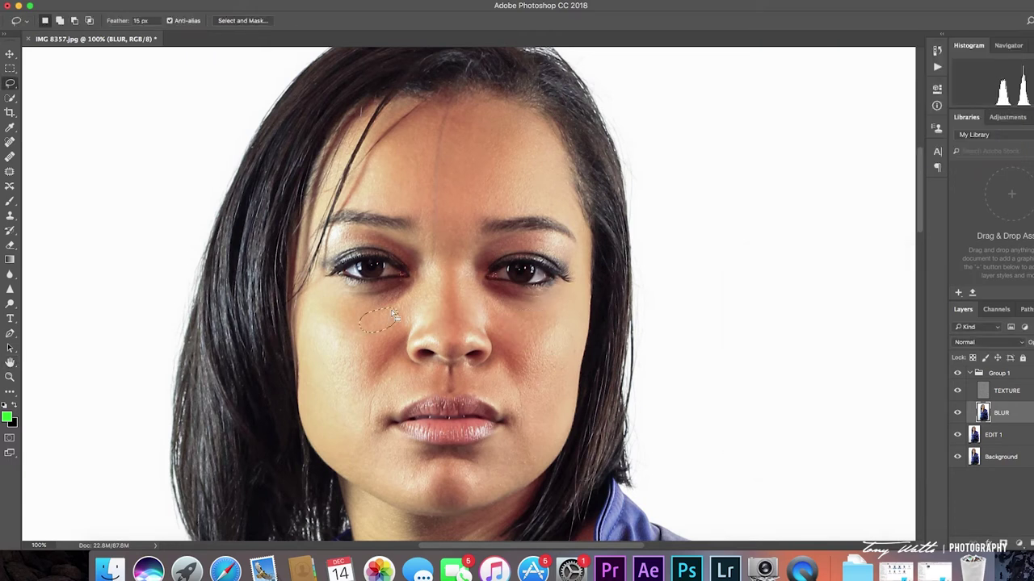
Step: Lasso and blur further skin patches on the opposite cheek, jaw, chin, nose and forehead of the BLUR layer
{"action": "left_click_drag", "start_coordinate": [318, 325], "coordinate": [368, 389]}
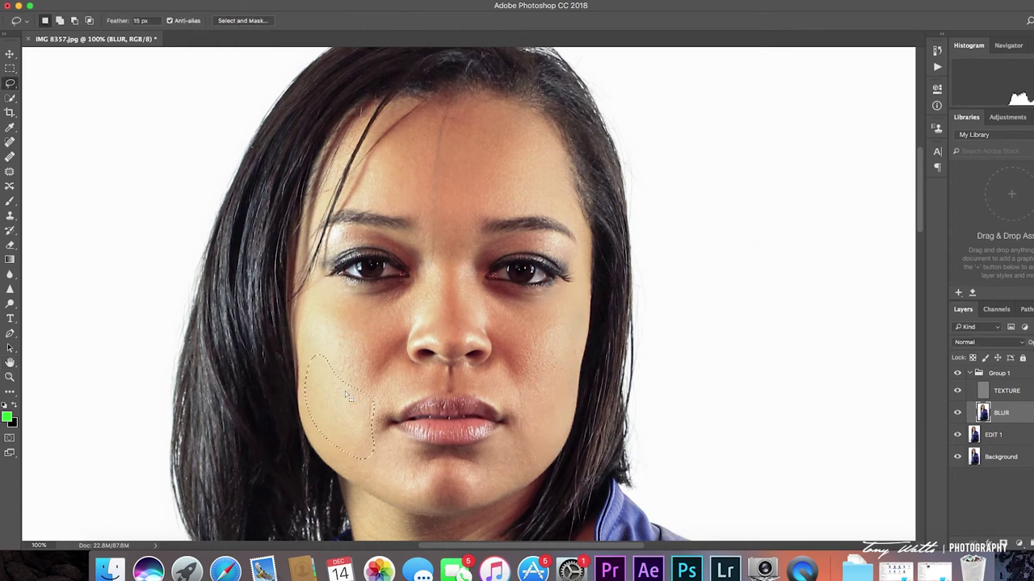
{"action": "left_click_drag", "start_coordinate": [372, 440], "coordinate": [379, 448]}
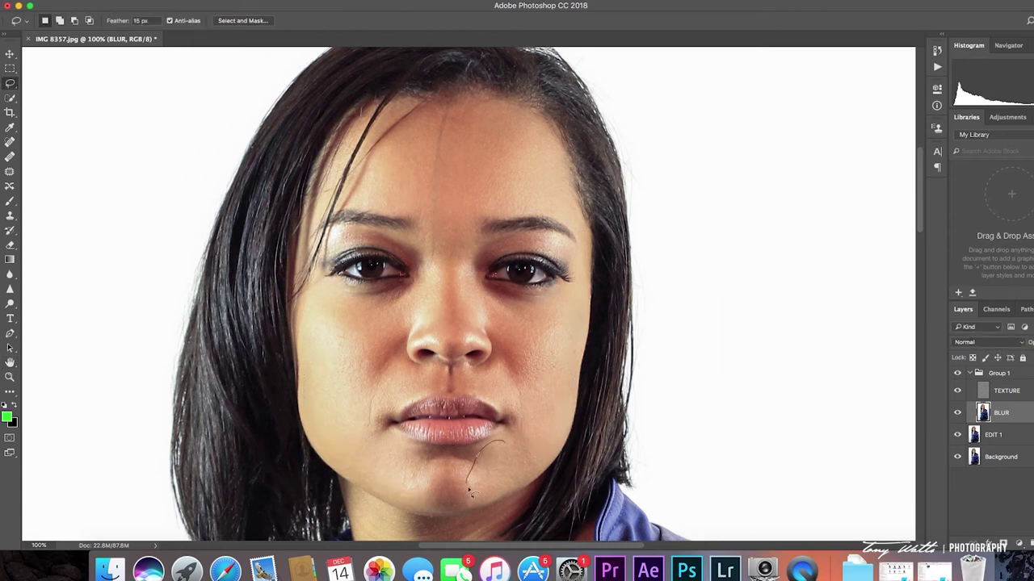
{"action": "left_click_drag", "start_coordinate": [439, 300], "coordinate": [444, 307]}
{"action": "left_click_drag", "start_coordinate": [410, 197], "coordinate": [442, 108]}
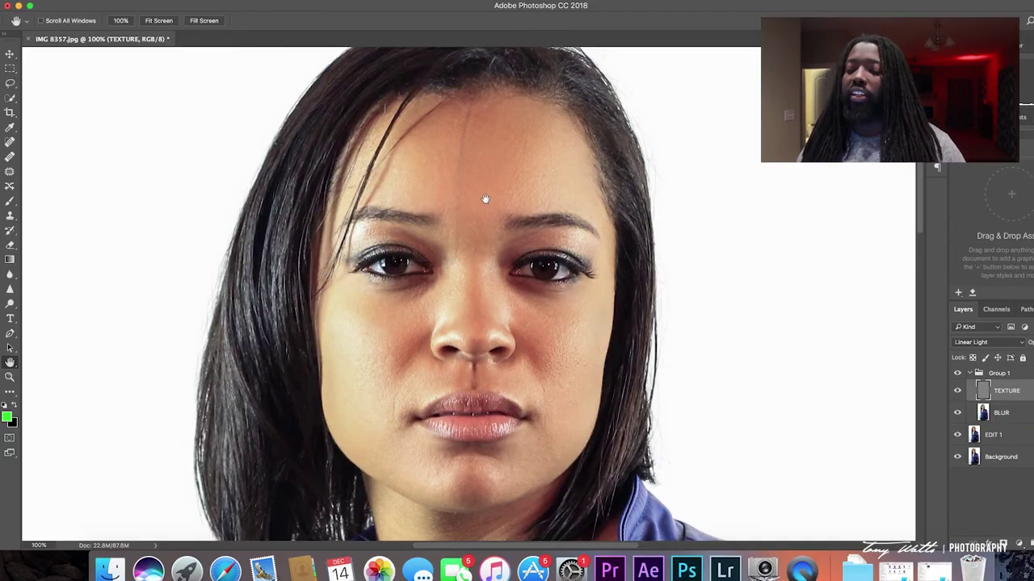
Step: Clone clean skin over the stray forehead hairs on the TEXTURE layer, using the Clone Stamp at 53% opacity and sampling Current Layer
{"action": "key", "text": "s"}
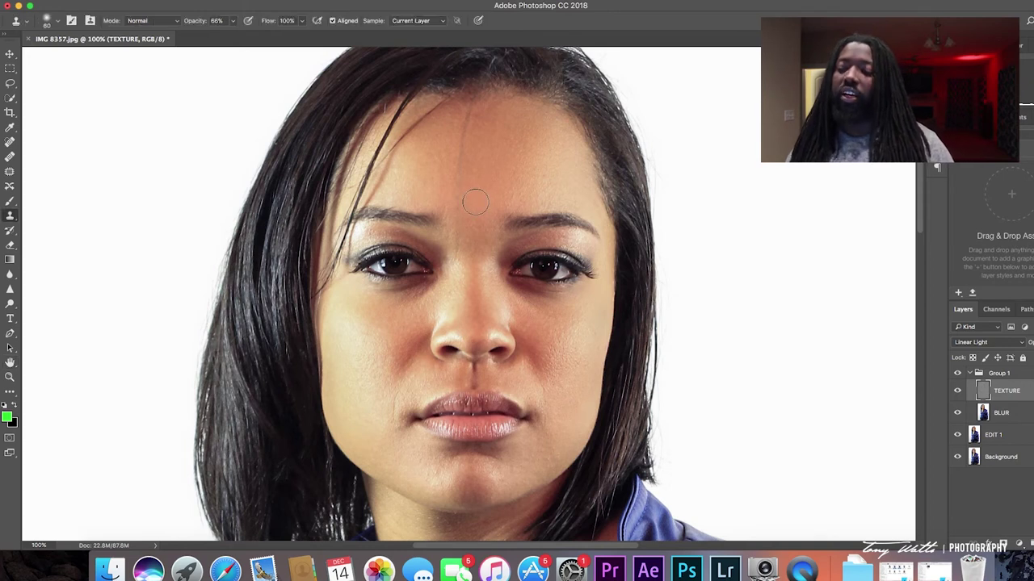
{"action": "key", "text": "bracketleft"}
{"action": "key", "text": "bracketleft"}
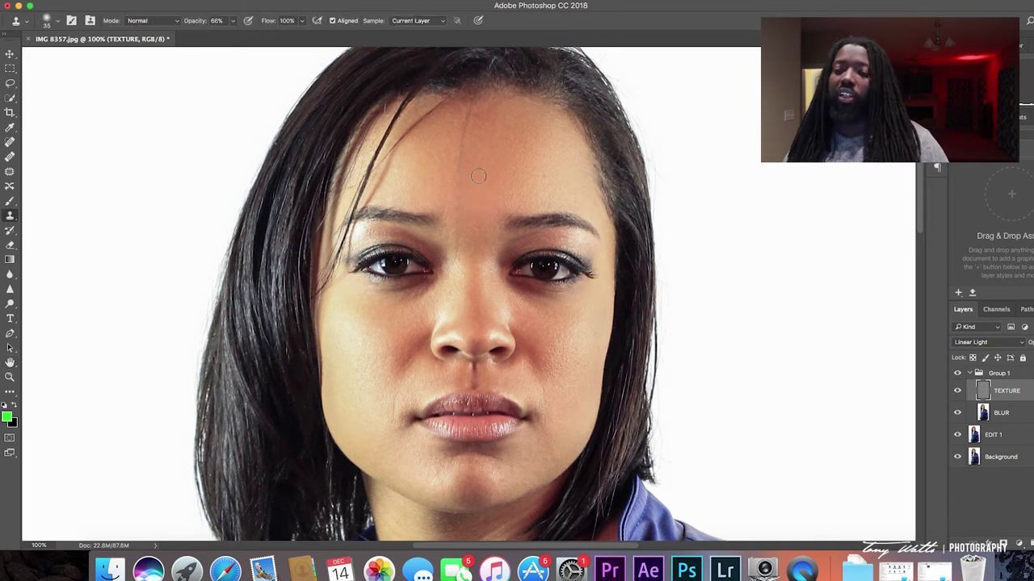
{"action": "left_click", "coordinate": [434, 25]}
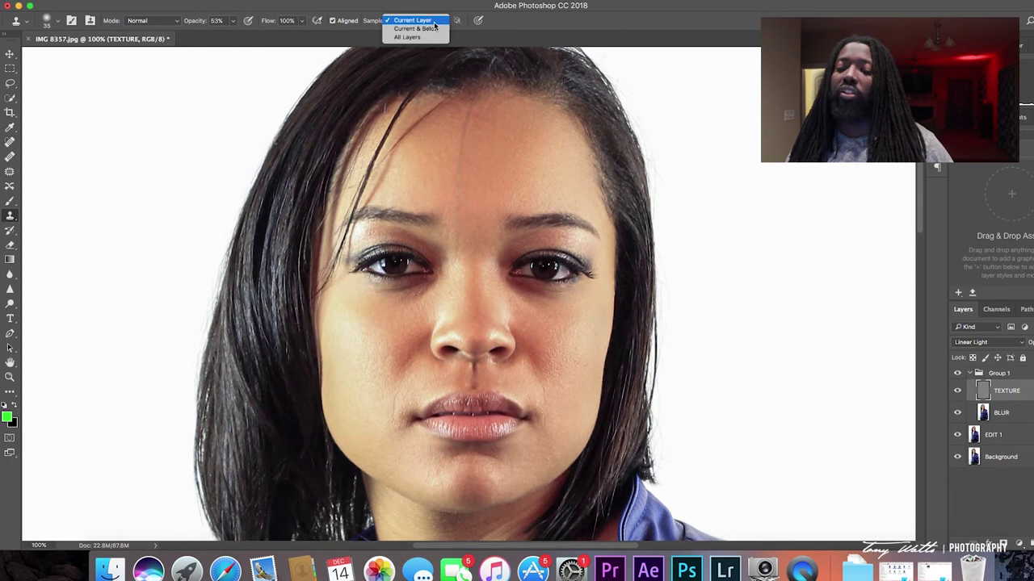
{"action": "left_click", "coordinate": [435, 25]}
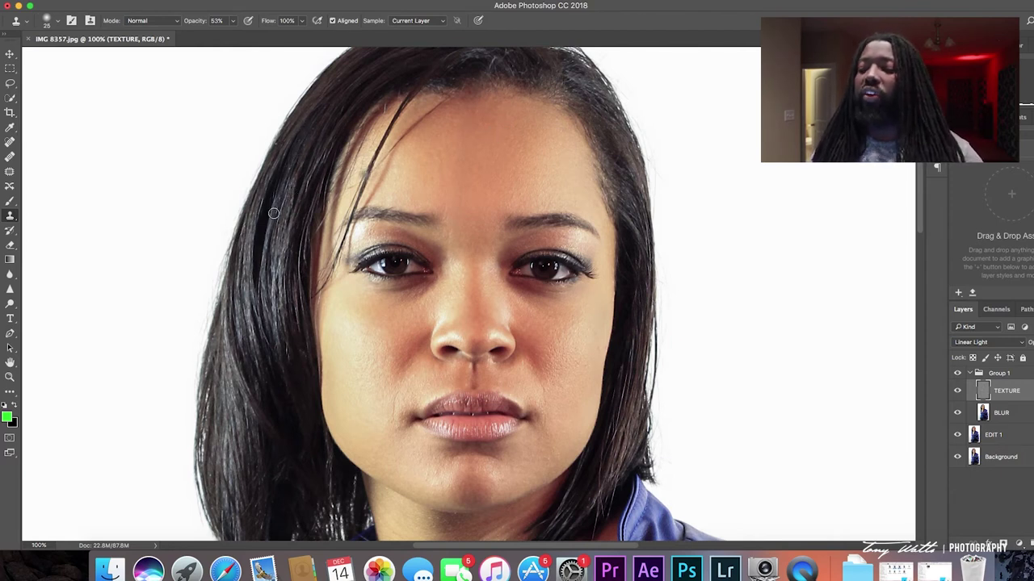
{"action": "left_click", "coordinate": [479, 153]}
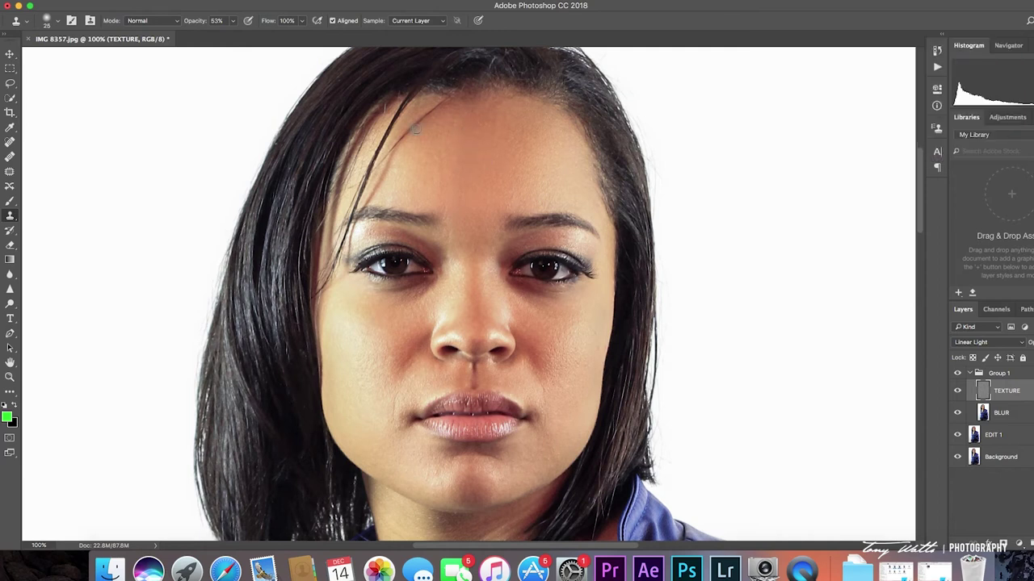
{"action": "scroll", "coordinate": [396, 136], "scroll_direction": "up", "scroll_amount": 3}
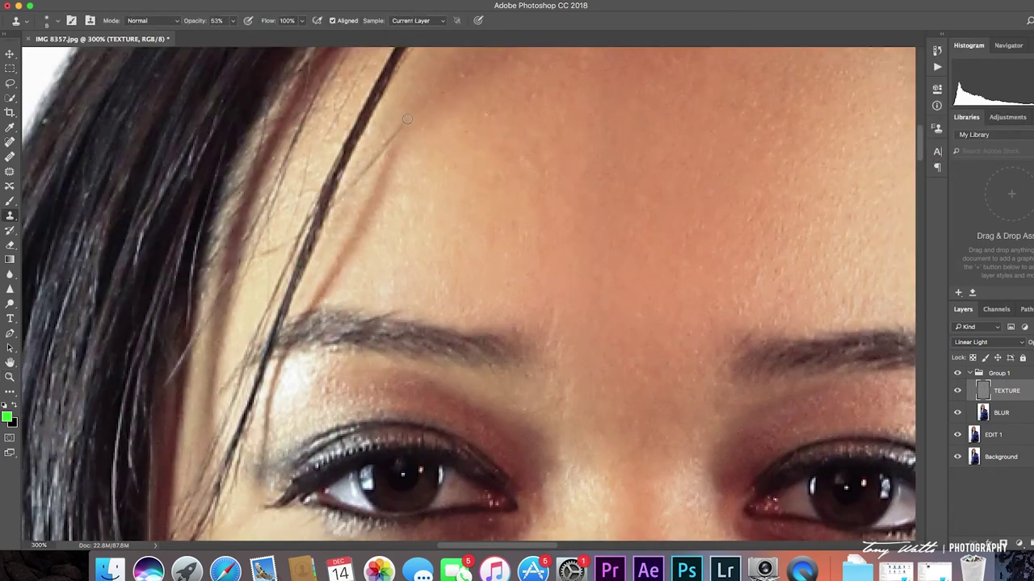
{"action": "left_click_drag", "start_coordinate": [348, 142], "coordinate": [289, 217]}
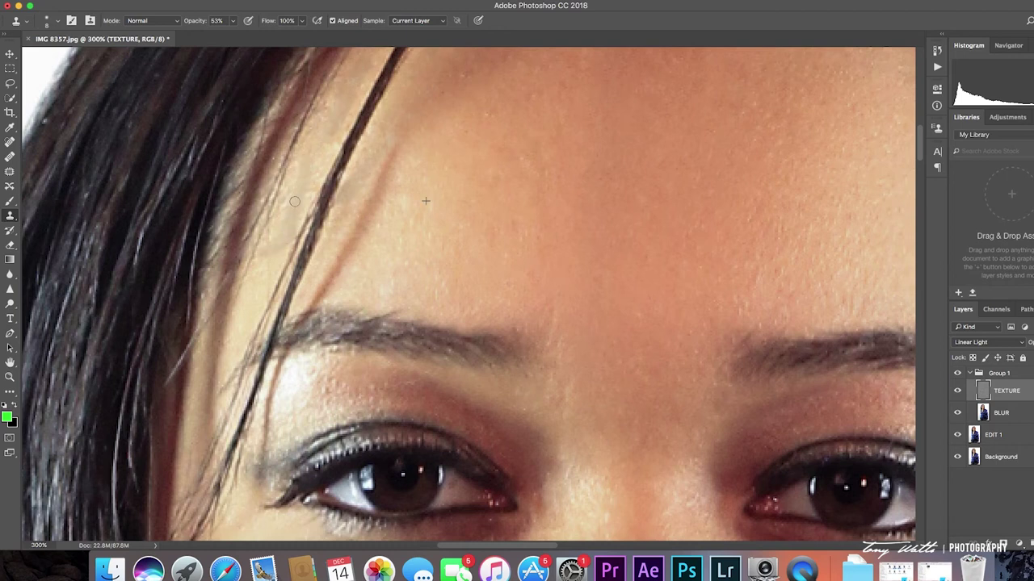
Step: Add an empty layer above BLUR and paint sampled skin tone at 19% brush opacity around the hair strand on the forehead
{"action": "left_click", "coordinate": [1010, 411]}
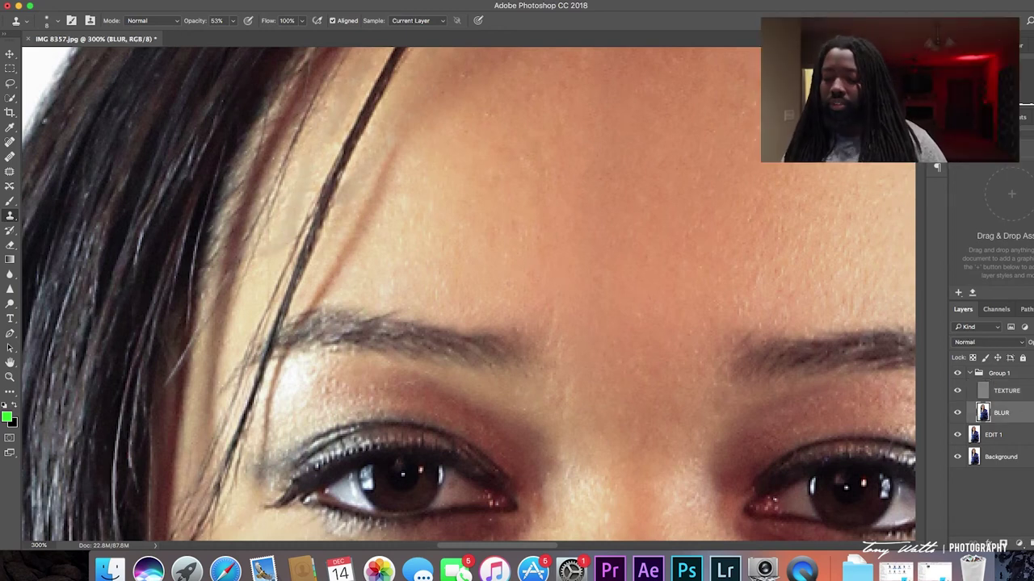
{"action": "key", "text": "super+alt+shift+n"}
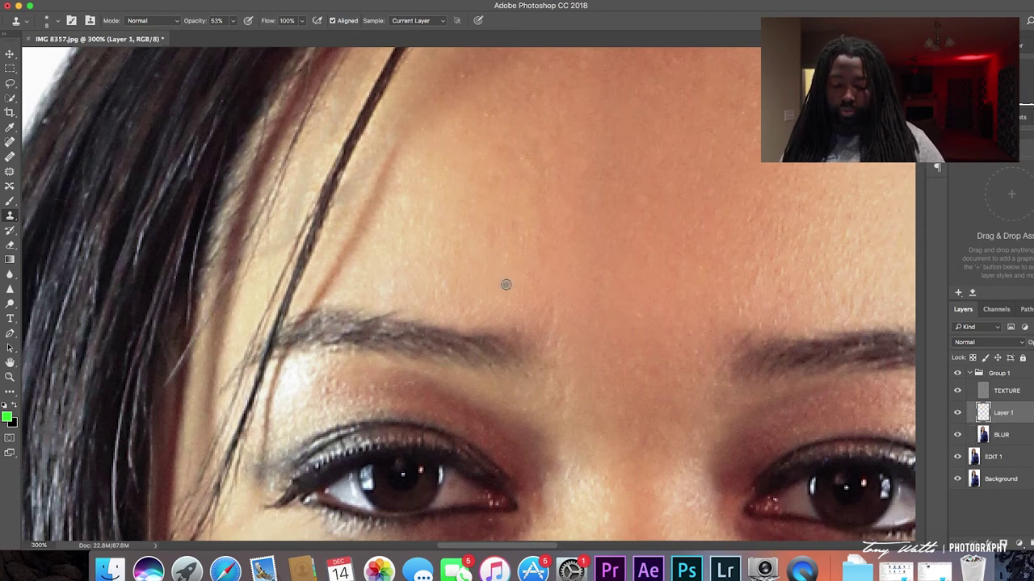
{"action": "key", "text": "b"}
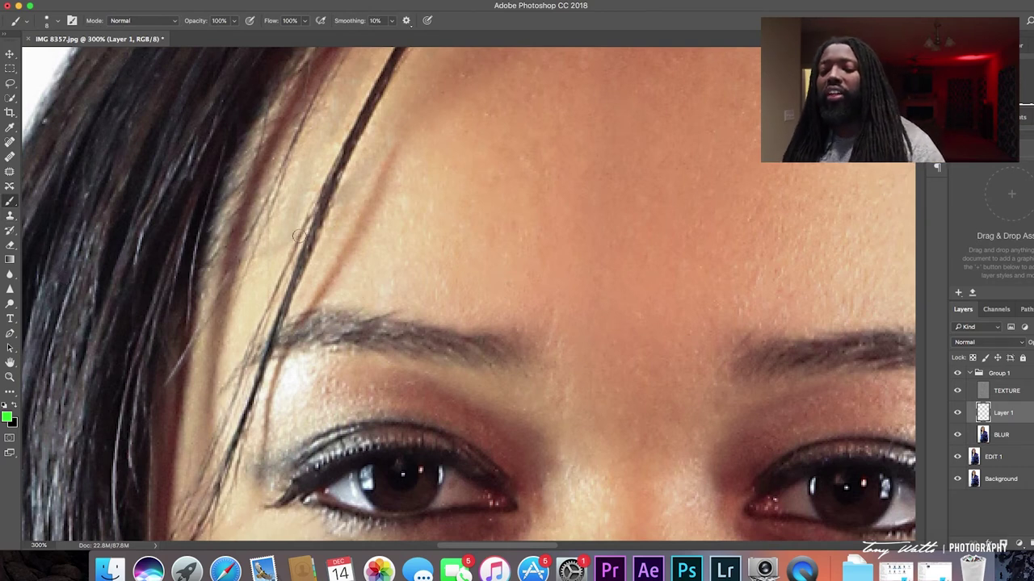
{"action": "left_click", "coordinate": [333, 162], "text": "alt"}
{"action": "left_click", "coordinate": [330, 153], "text": "alt"}
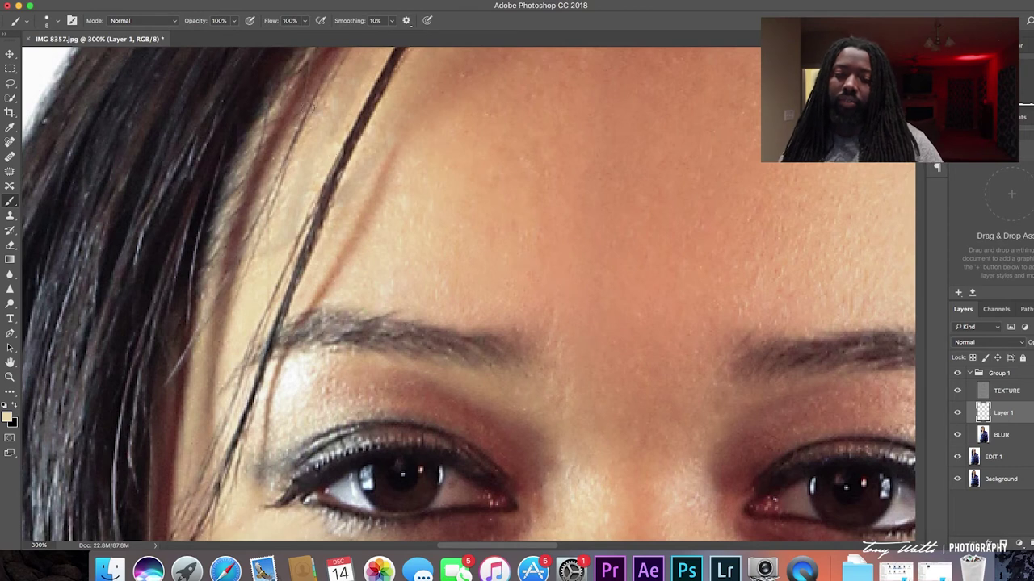
{"action": "left_click", "coordinate": [233, 21]}
{"action": "left_click_drag", "start_coordinate": [231, 33], "coordinate": [193, 38]}
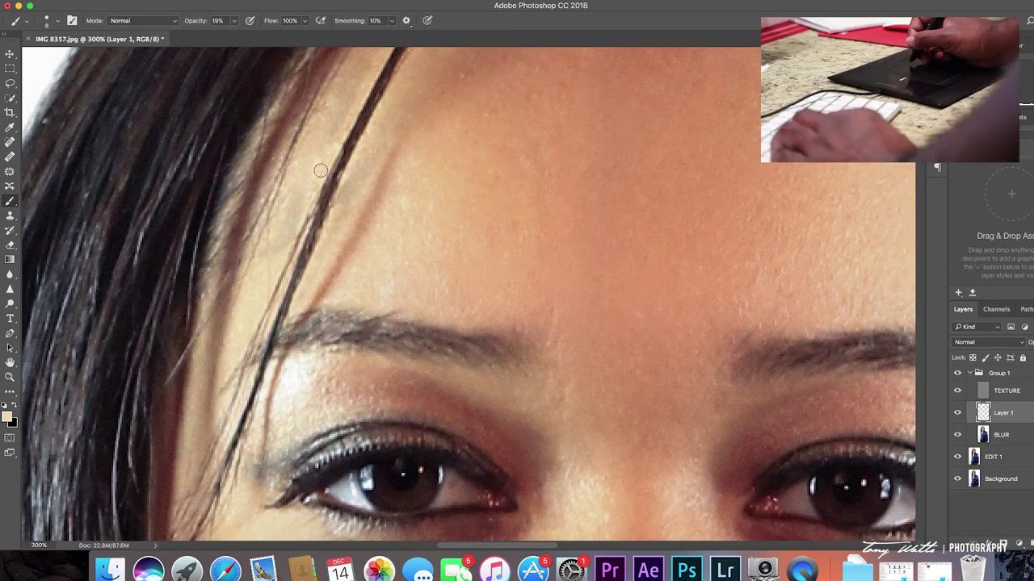
{"action": "left_click_drag", "start_coordinate": [323, 146], "coordinate": [364, 73]}
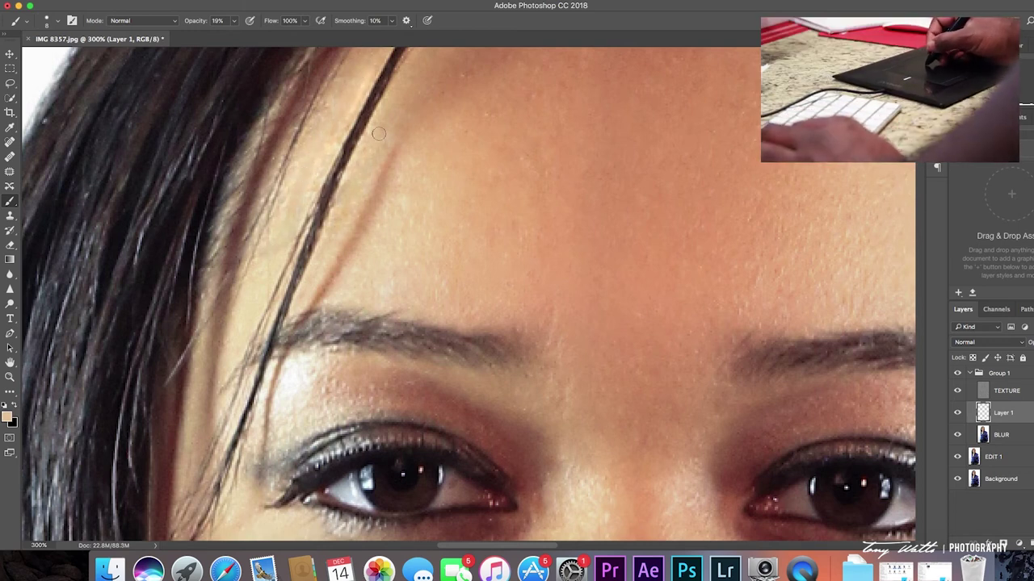
{"action": "right_click", "coordinate": [309, 182]}
Step: Enlarge the brush to 30 pixels and paint sampled skin tones across the middle of the forehead
{"action": "key", "text": "super+0"}
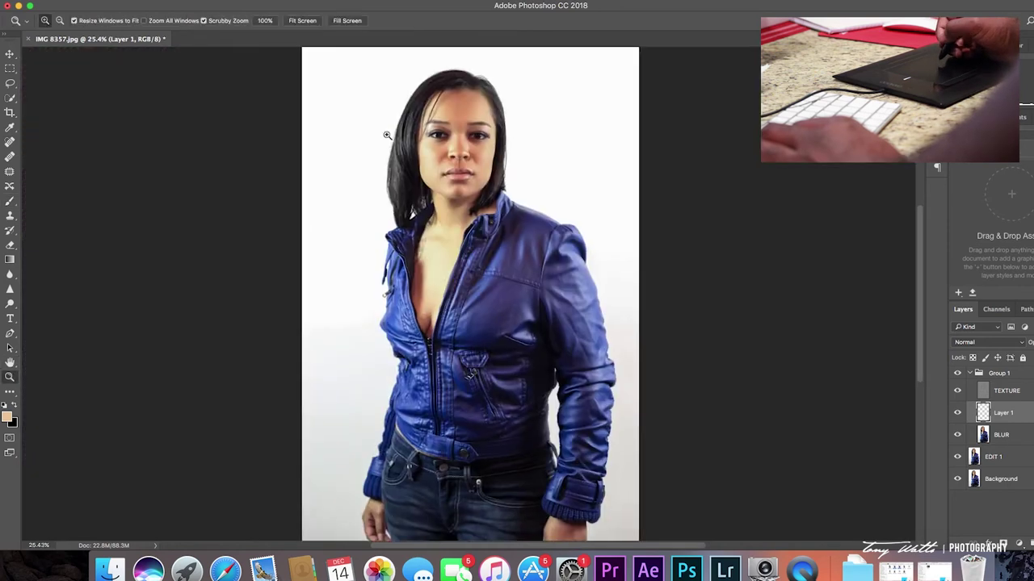
{"action": "scroll", "coordinate": [385, 134], "scroll_direction": "up", "scroll_amount": 5}
{"action": "key", "text": "bracketright"}
{"action": "key", "text": "bracketright"}
{"action": "key", "text": "bracketright"}
{"action": "key", "text": "bracketright"}
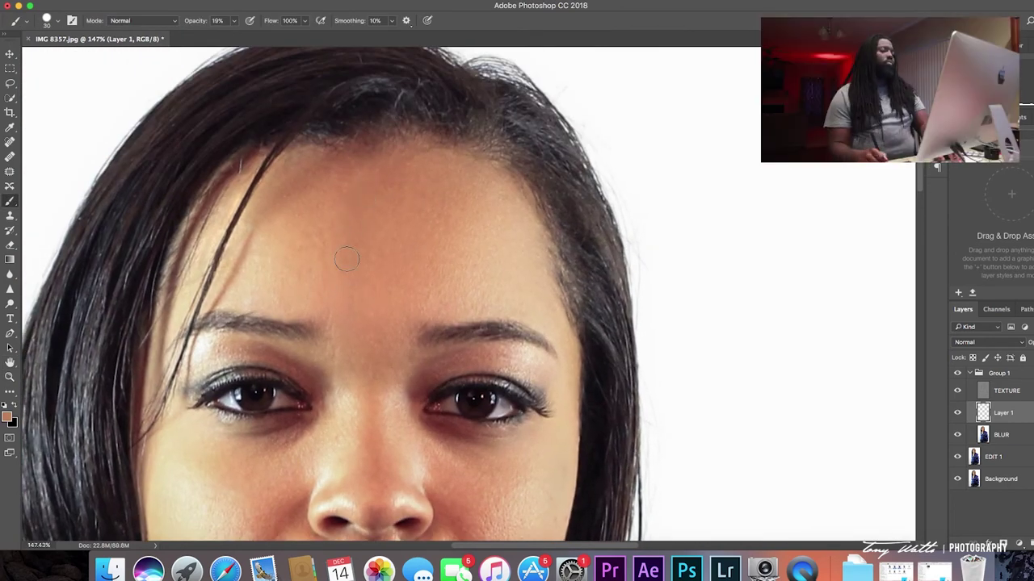
{"action": "right_click", "coordinate": [346, 376]}
{"action": "key", "text": "Escape"}
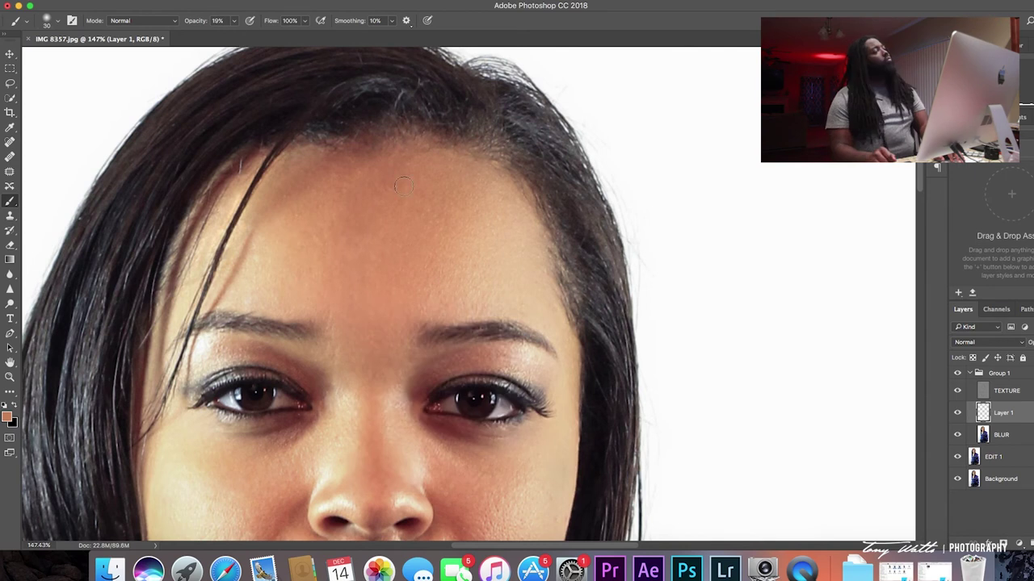
Step: View the face and jacket together and toggle the layer group to compare the portrait before and after retouching
{"action": "key", "text": "h"}
{"action": "right_click", "coordinate": [394, 232]}
{"action": "left_click", "coordinate": [408, 236]}
{"action": "scroll", "coordinate": [432, 242], "scroll_direction": "up", "scroll_amount": 2}
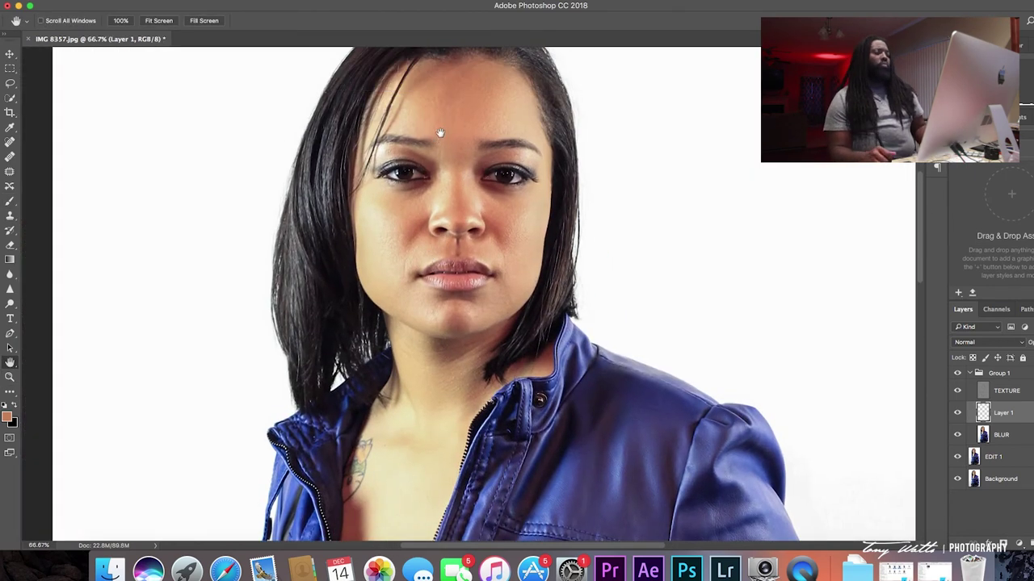
{"action": "left_click", "coordinate": [964, 375]}
{"action": "left_click", "coordinate": [964, 374]}
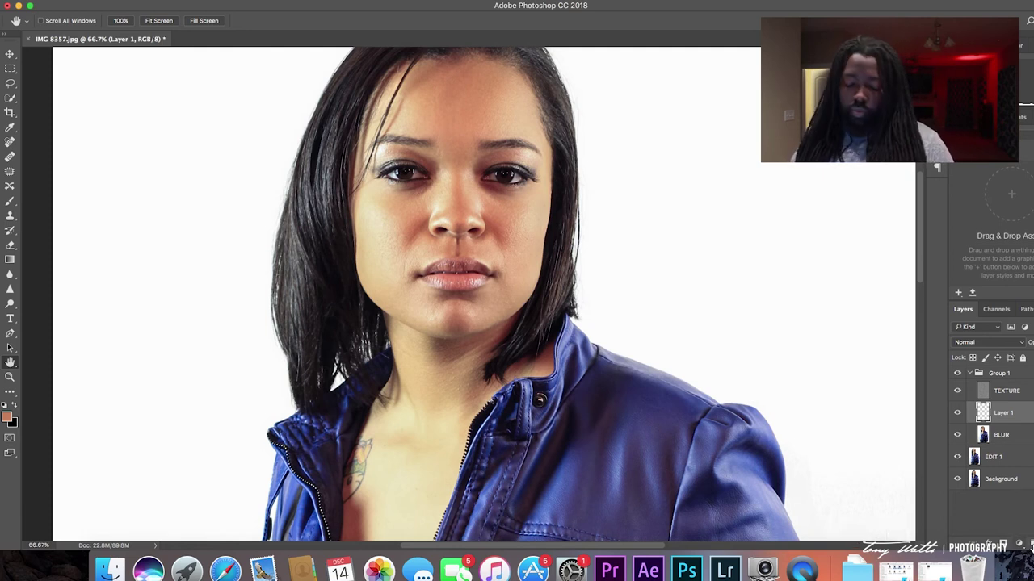
Step: Add another empty layer directly beneath the TEXTURE layer
{"action": "left_click", "coordinate": [1018, 544]}
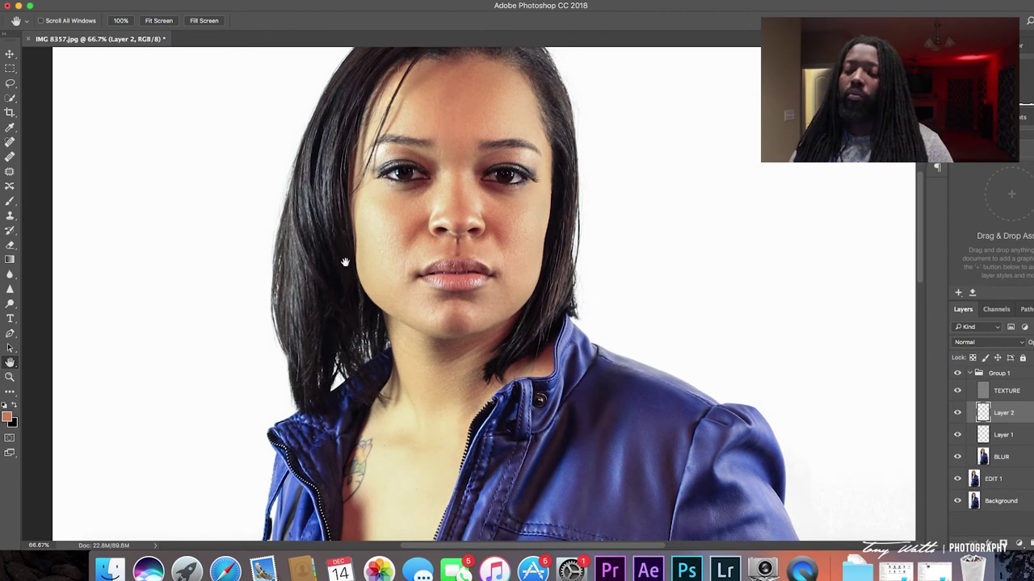
Step: Paint sampled skin tone beneath the left-hand eye on Layer 2 with a 20-pixel brush, lowering the brush opacity to 13%
{"action": "key", "text": "z"}
{"action": "left_click_drag", "start_coordinate": [432, 174], "coordinate": [517, 315]}
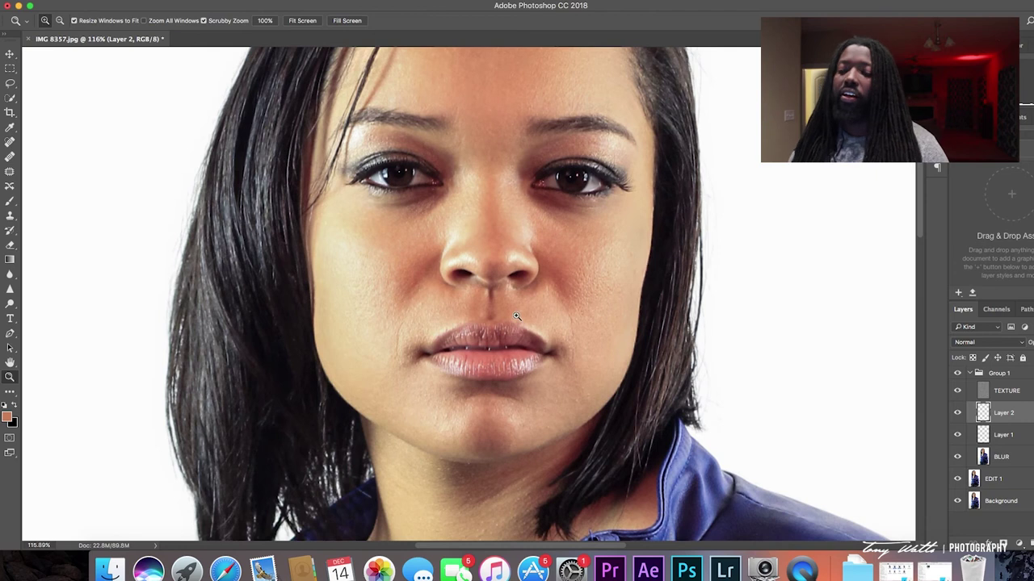
{"action": "key", "text": "b"}
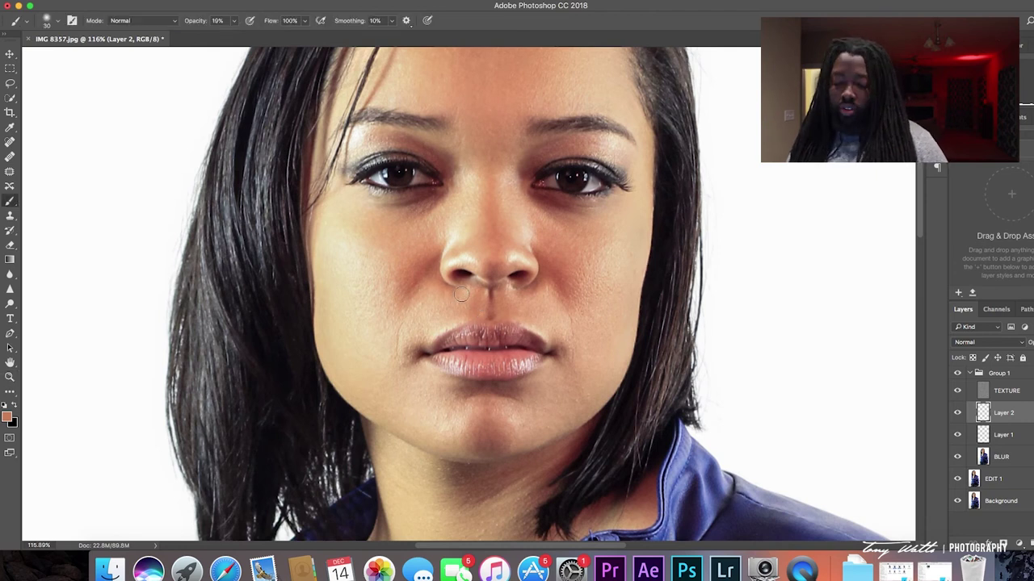
{"action": "left_click", "coordinate": [446, 211], "text": "alt"}
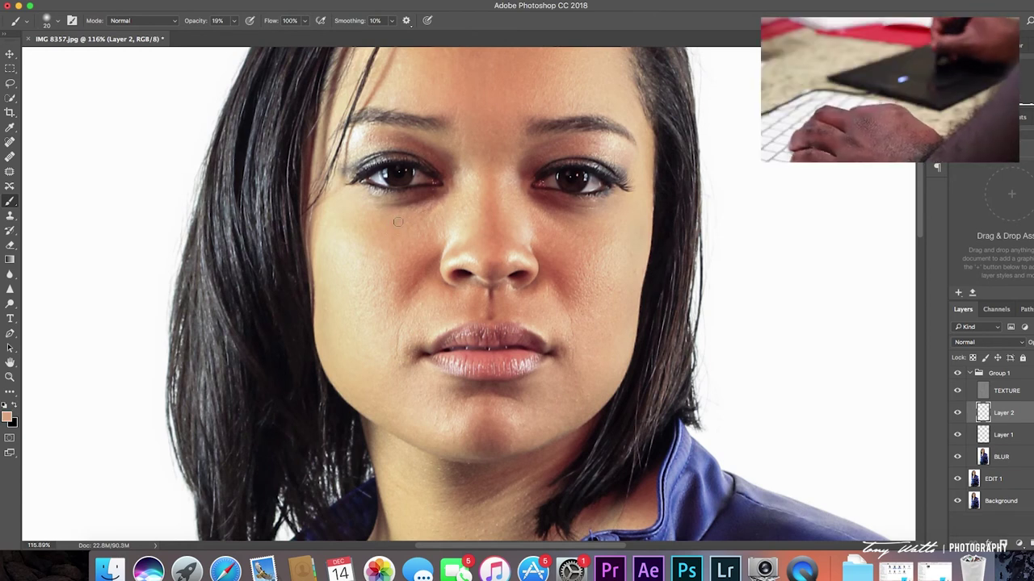
{"action": "left_click_drag", "start_coordinate": [404, 207], "coordinate": [437, 197]}
{"action": "key", "text": "1"}
{"action": "key", "text": "3"}
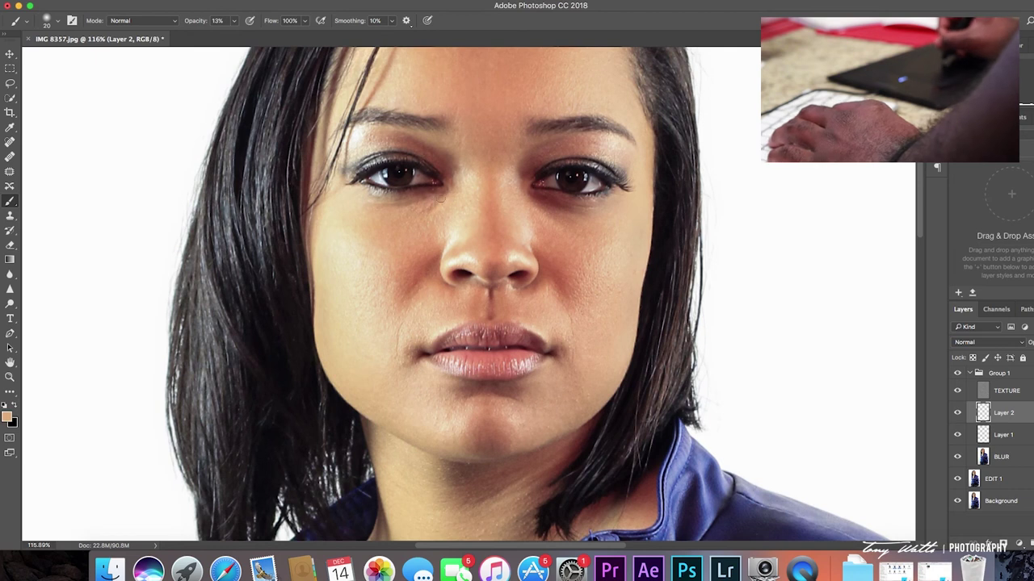
Step: Touch up the skin texture beside the nose on the TEXTURE layer with a 20-pixel Clone Stamp at 53% opacity
{"action": "key", "text": "s"}
{"action": "key", "text": "alt+bracketright"}
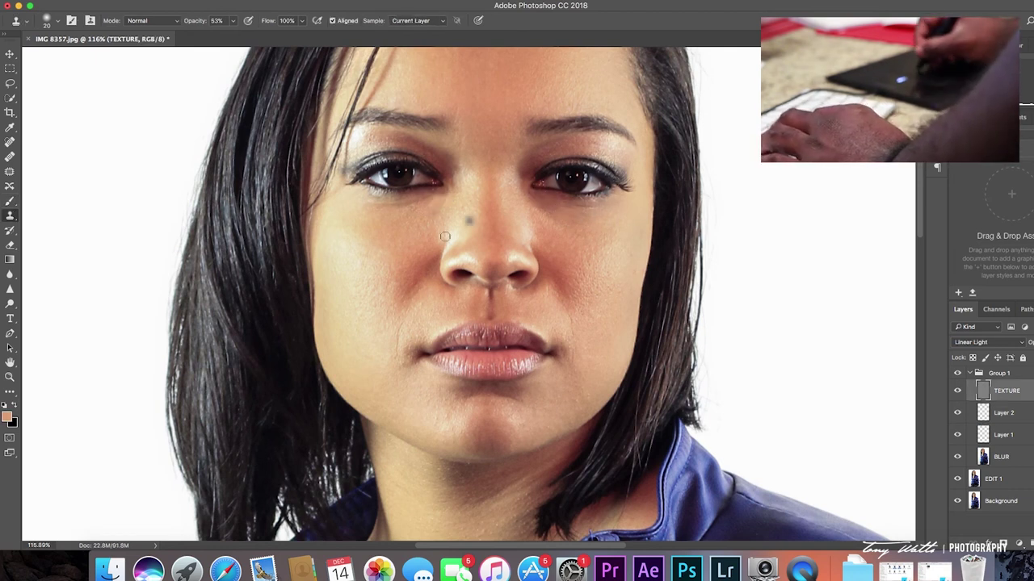
{"action": "key", "text": "alt+bracketleft"}
{"action": "key", "text": "b"}
Step: Group Layer 1 and Layer 2 between TEXTURE and BLUR and name the new group "skin color bal"
{"action": "left_click", "coordinate": [1001, 373]}
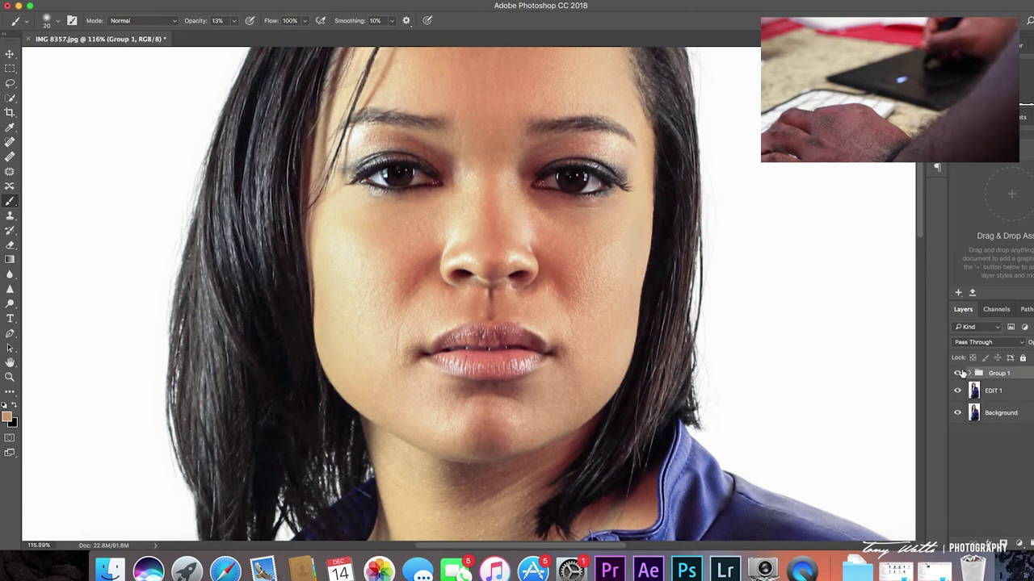
{"action": "left_click", "coordinate": [957, 373]}
{"action": "key", "text": "super+g"}
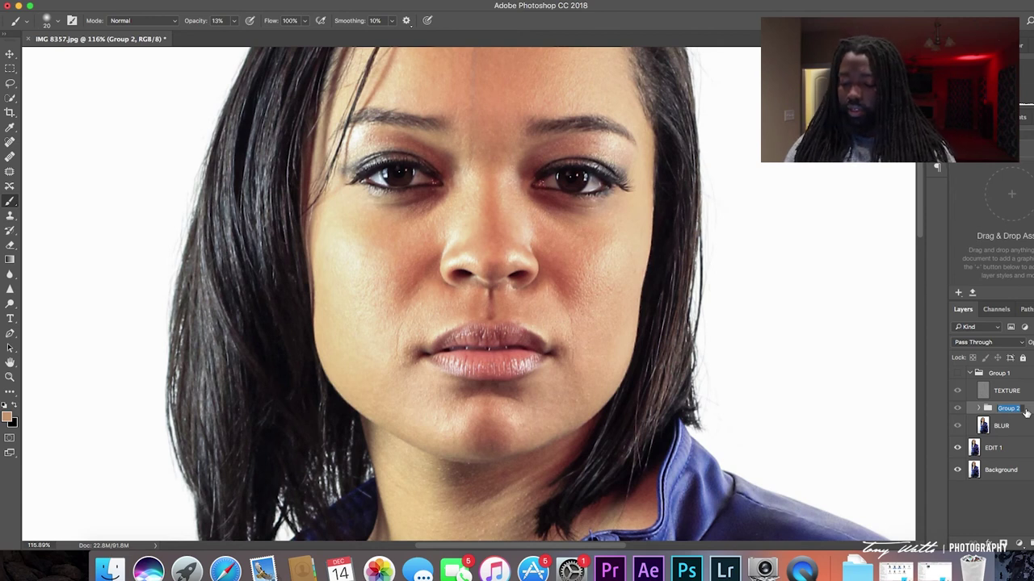
{"action": "type", "text": "skin color"}
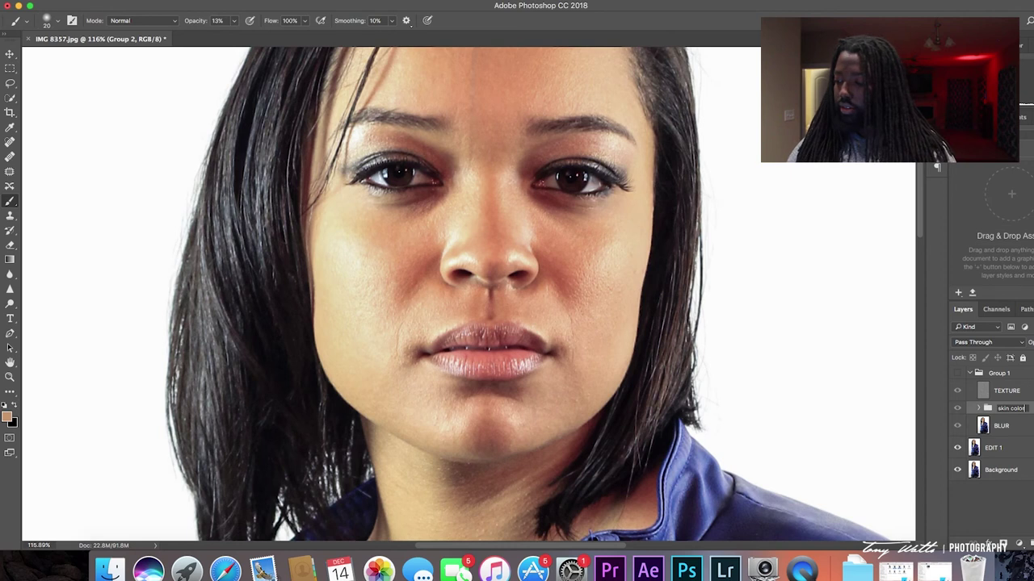
{"action": "type", "text": " bal"}
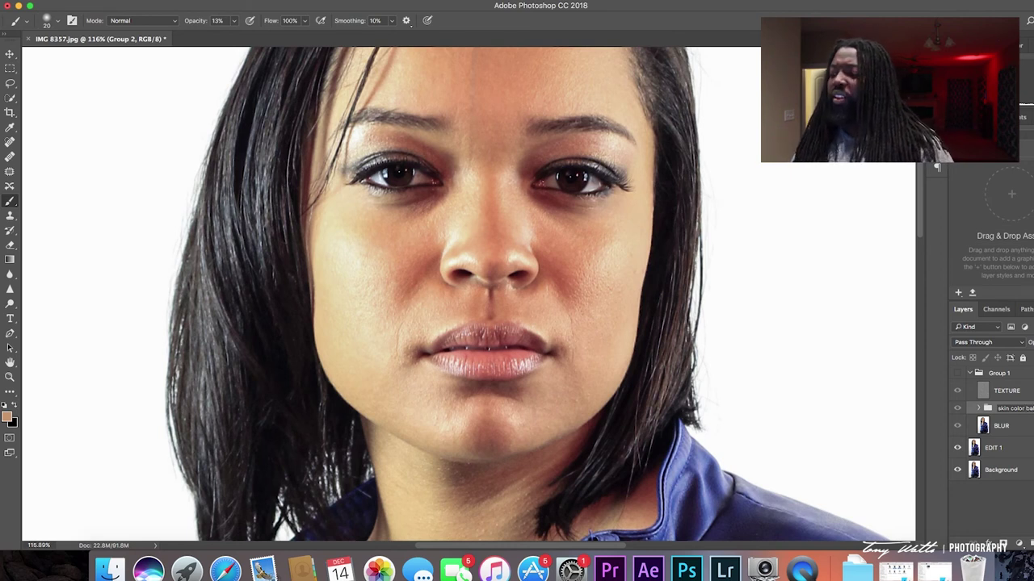
{"action": "key", "text": "Return"}
Step: Toggle the skin color group's visibility repeatedly to examine how the painted tones affect the face
{"action": "left_click", "coordinate": [958, 410]}
{"action": "left_click", "coordinate": [958, 409]}
{"action": "left_click", "coordinate": [959, 410]}
{"action": "left_click", "coordinate": [958, 409]}
{"action": "left_click", "coordinate": [958, 410]}
{"action": "left_click", "coordinate": [959, 410]}
{"action": "left_click", "coordinate": [958, 410]}
{"action": "left_click", "coordinate": [958, 410]}
{"action": "left_click", "coordinate": [958, 410]}
{"action": "left_click", "coordinate": [958, 410]}
{"action": "left_click", "coordinate": [959, 410]}
{"action": "left_click", "coordinate": [958, 410]}
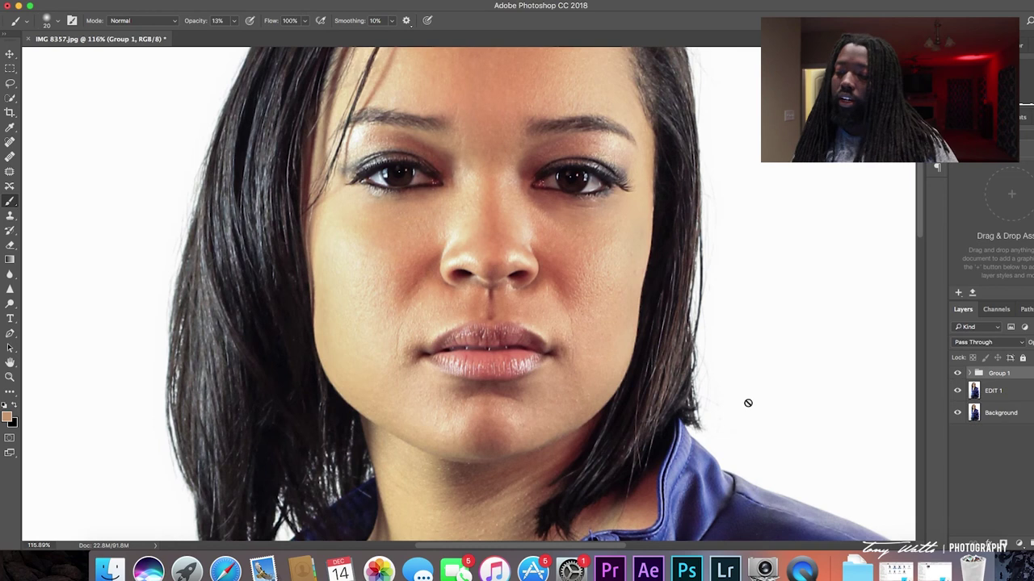
Step: Show the face and jacket together and toggle Group 1 to compare the portrait before and after retouching
{"action": "key", "text": "z"}
{"action": "left_click_drag", "start_coordinate": [755, 377], "coordinate": [697, 369]}
{"action": "key", "text": "h"}
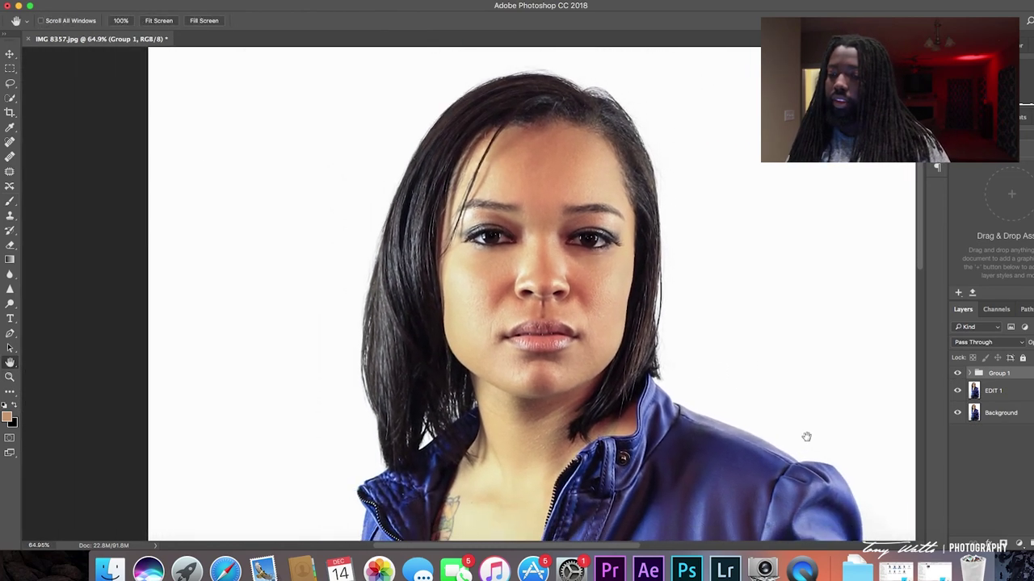
{"action": "left_click_drag", "start_coordinate": [806, 437], "coordinate": [751, 388]}
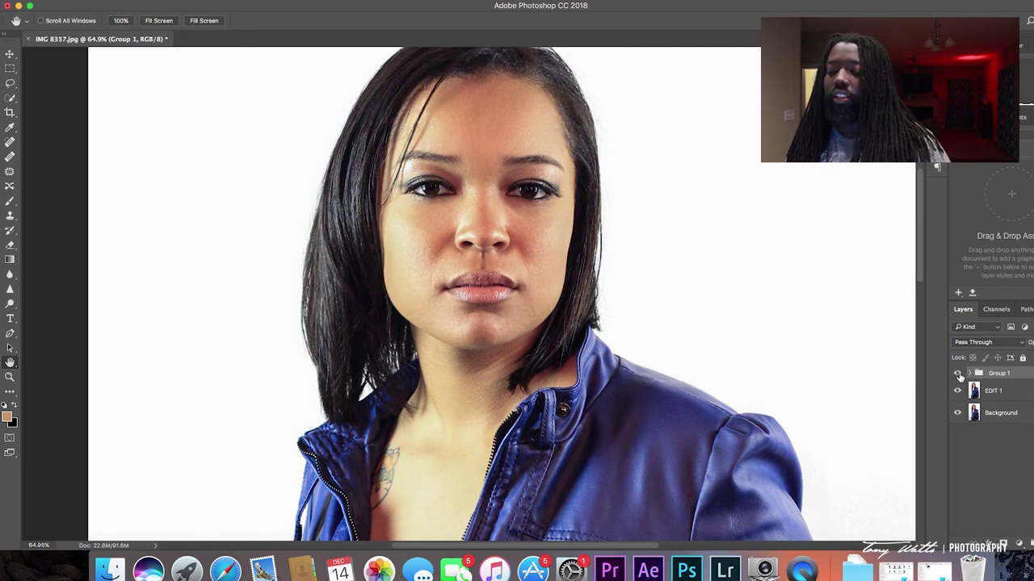
{"action": "left_click", "coordinate": [958, 375]}
{"action": "left_click", "coordinate": [958, 375]}
{"action": "left_click", "coordinate": [959, 376]}
{"action": "left_click", "coordinate": [961, 376]}
{"action": "left_click", "coordinate": [960, 376]}
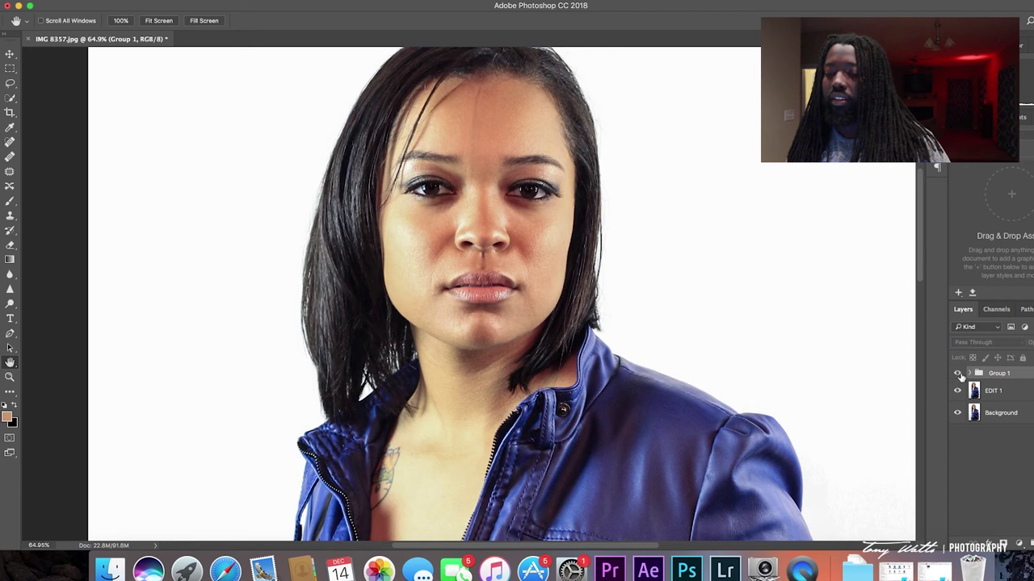
{"action": "left_click", "coordinate": [960, 376]}
{"action": "left_click", "coordinate": [960, 377]}
{"action": "left_click", "coordinate": [960, 374]}
{"action": "left_click", "coordinate": [960, 375]}
{"action": "left_click", "coordinate": [960, 374]}
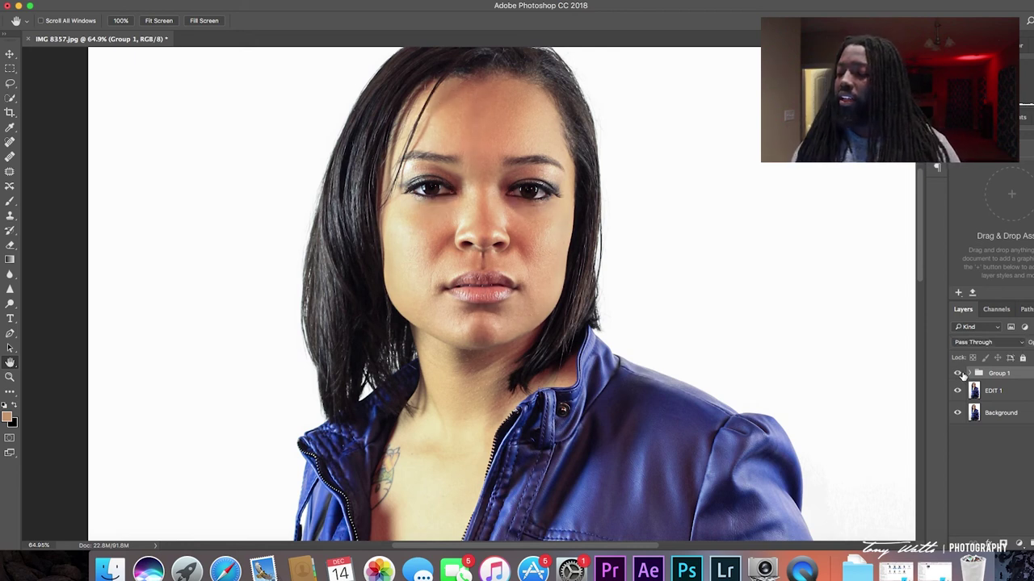
{"action": "left_click", "coordinate": [961, 376]}
{"action": "left_click", "coordinate": [961, 375]}
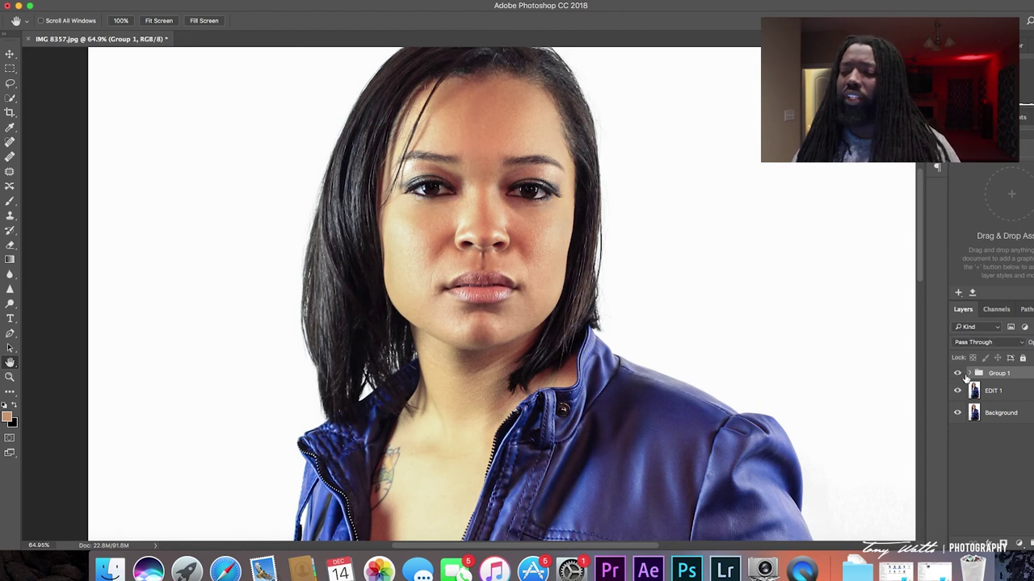
Step: Hide EDIT 1 temporarily and toggle Group 1 to compare the retouching with the original Background, then restore EDIT 1
{"action": "left_click", "coordinate": [963, 393]}
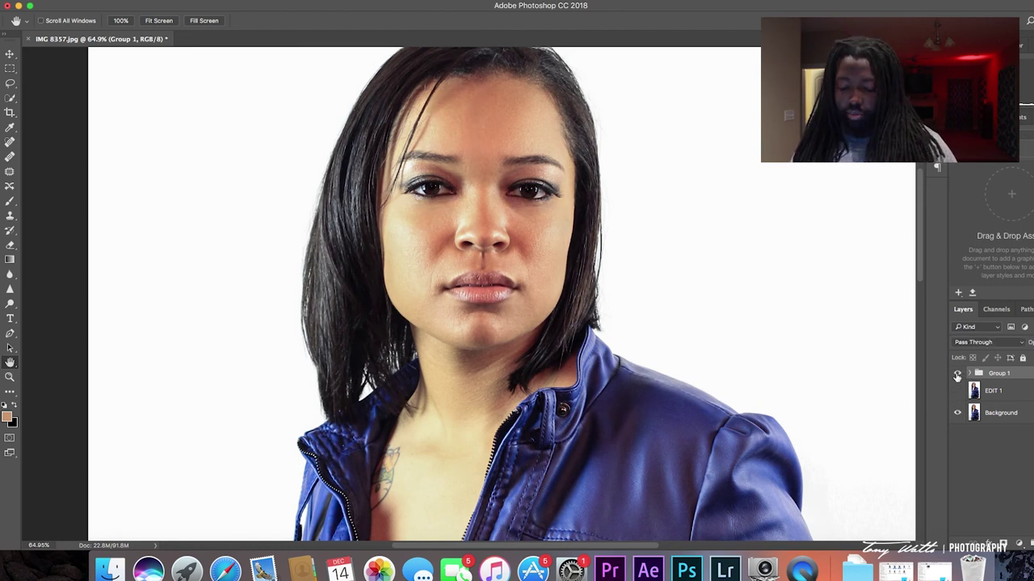
{"action": "left_click", "coordinate": [957, 375]}
{"action": "left_click", "coordinate": [958, 375]}
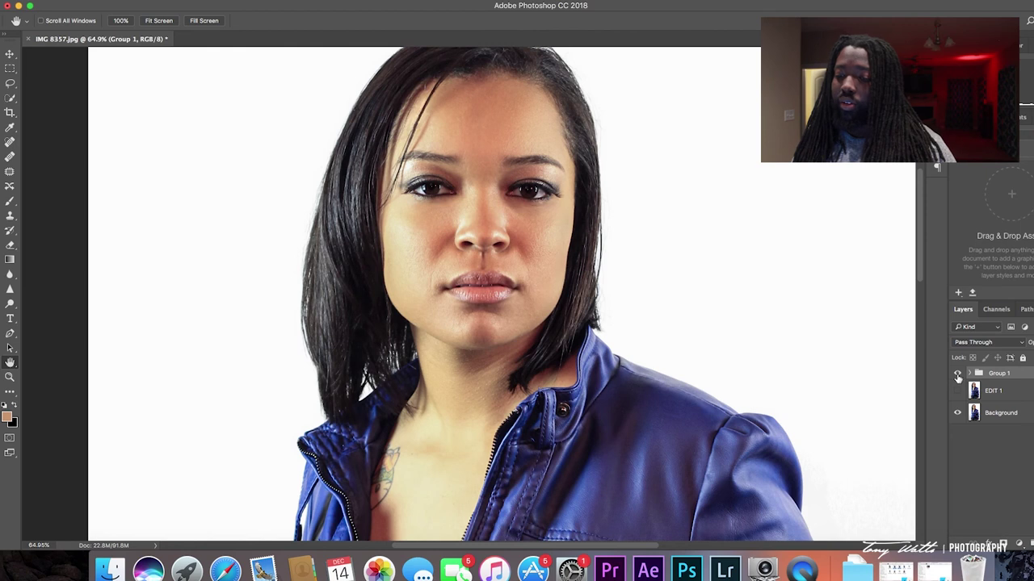
{"action": "left_click", "coordinate": [957, 375]}
{"action": "left_click", "coordinate": [958, 374]}
{"action": "left_click", "coordinate": [958, 391]}
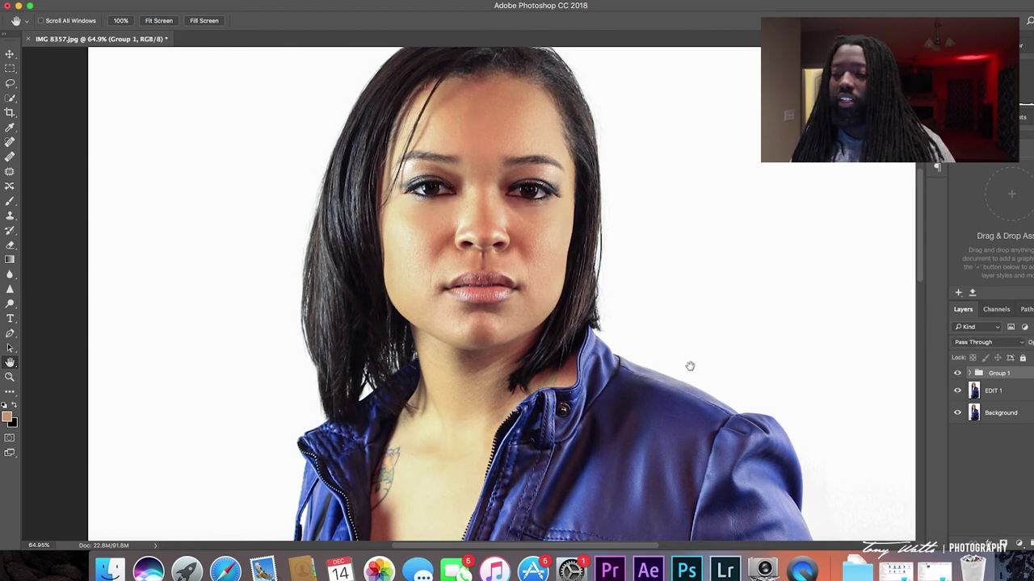
Step: Fit the whole photo on screen and toggle Group 1 to compare the full-length portrait before and after
{"action": "left_click_drag", "start_coordinate": [690, 365], "coordinate": [686, 342]}
{"action": "right_click", "coordinate": [677, 339]}
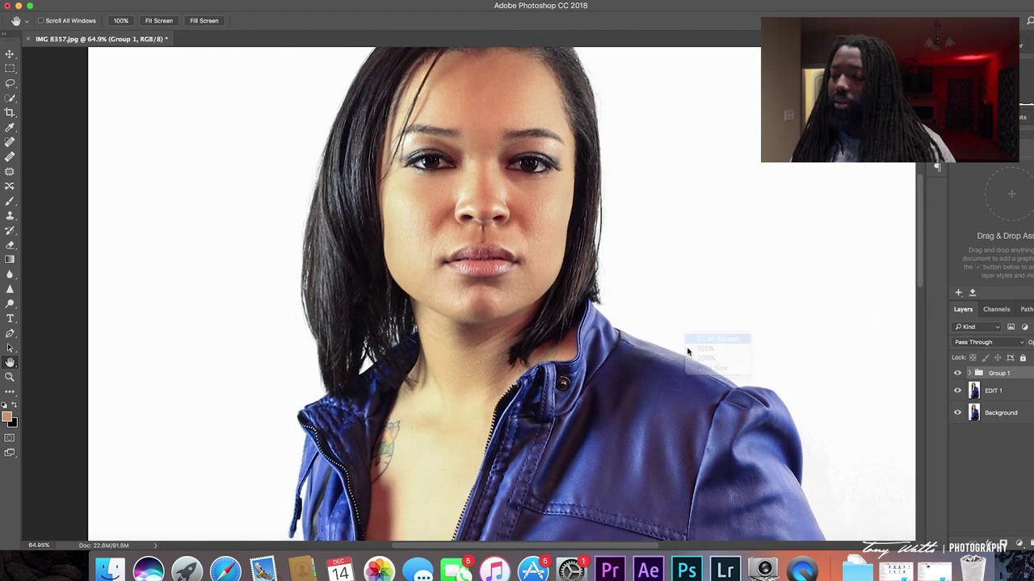
{"action": "left_click", "coordinate": [692, 340]}
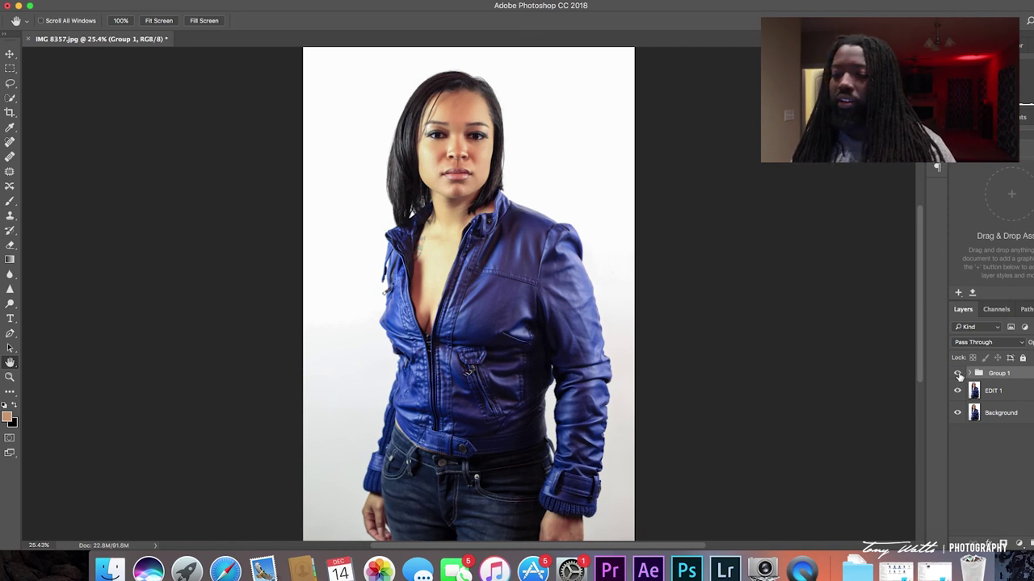
{"action": "left_click", "coordinate": [959, 374]}
{"action": "left_click", "coordinate": [958, 374]}
{"action": "left_click", "coordinate": [958, 374]}
{"action": "left_click", "coordinate": [958, 374]}
Step: Magnify the upper body to 50% and toggle Group 1 to examine the face without the retouching
{"action": "key", "text": "z"}
{"action": "left_click", "coordinate": [453, 179]}
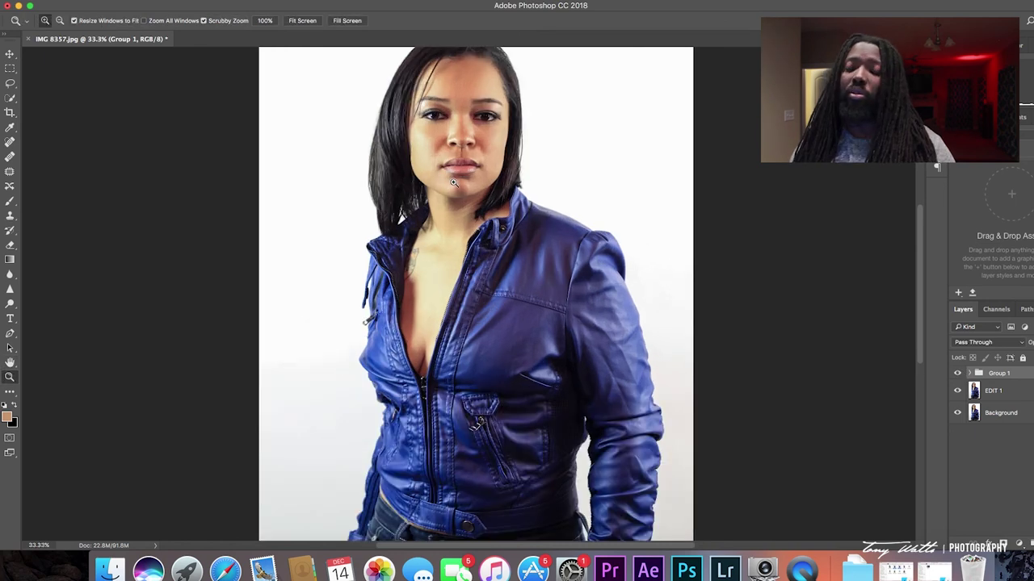
{"action": "left_click", "coordinate": [453, 184]}
{"action": "key", "text": "h"}
{"action": "left_click_drag", "start_coordinate": [514, 182], "coordinate": [528, 256]}
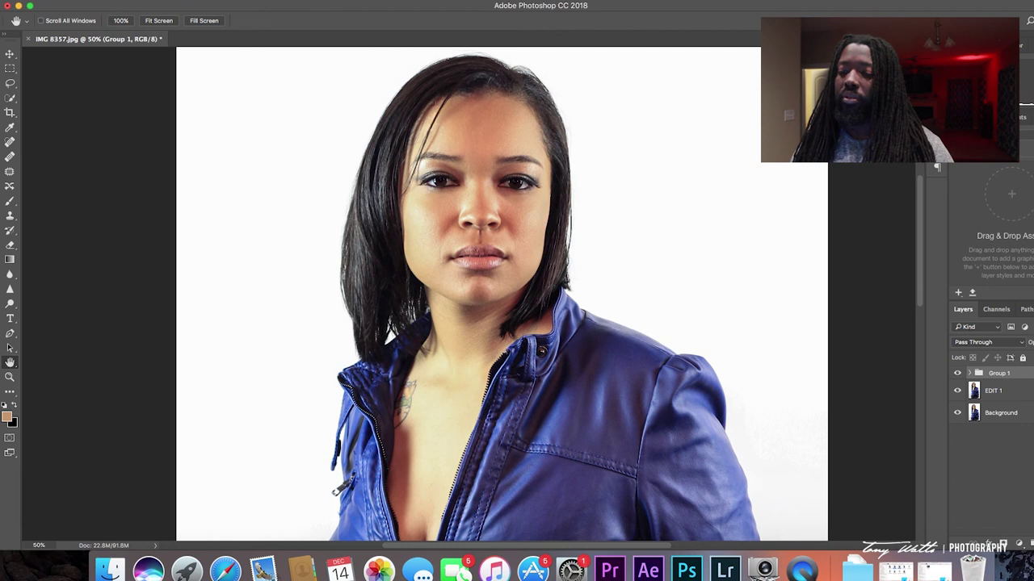
{"action": "left_click", "coordinate": [958, 374]}
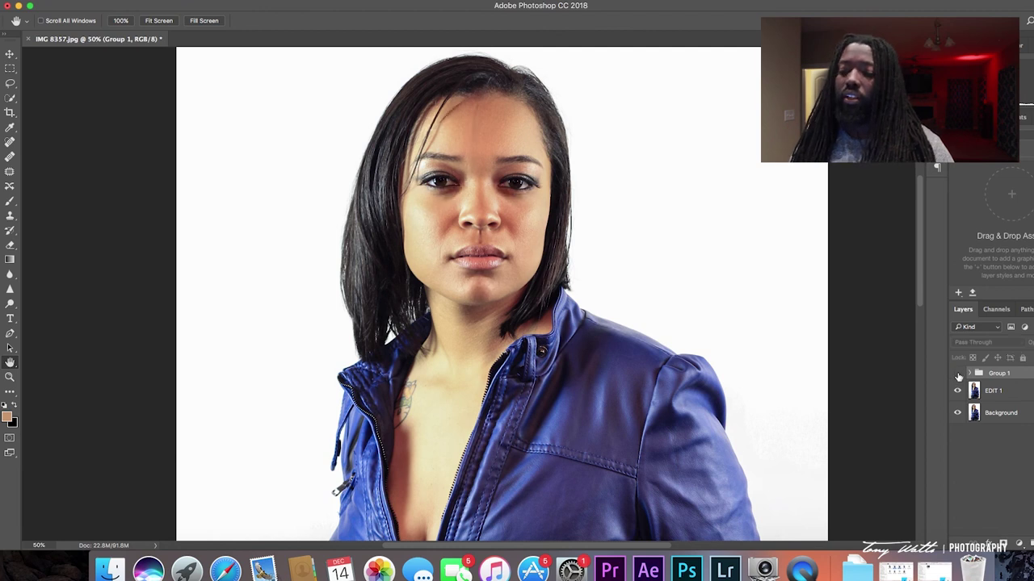